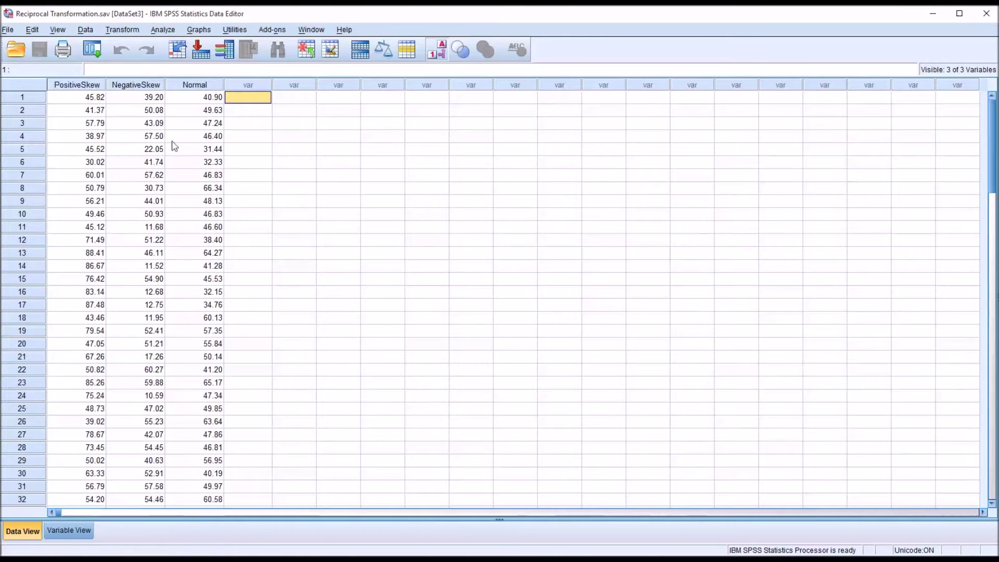
Highlight the PositiveSkew, NegativeSkew and Normal columns in turn, then open the Analyze menu.
click(79, 84)
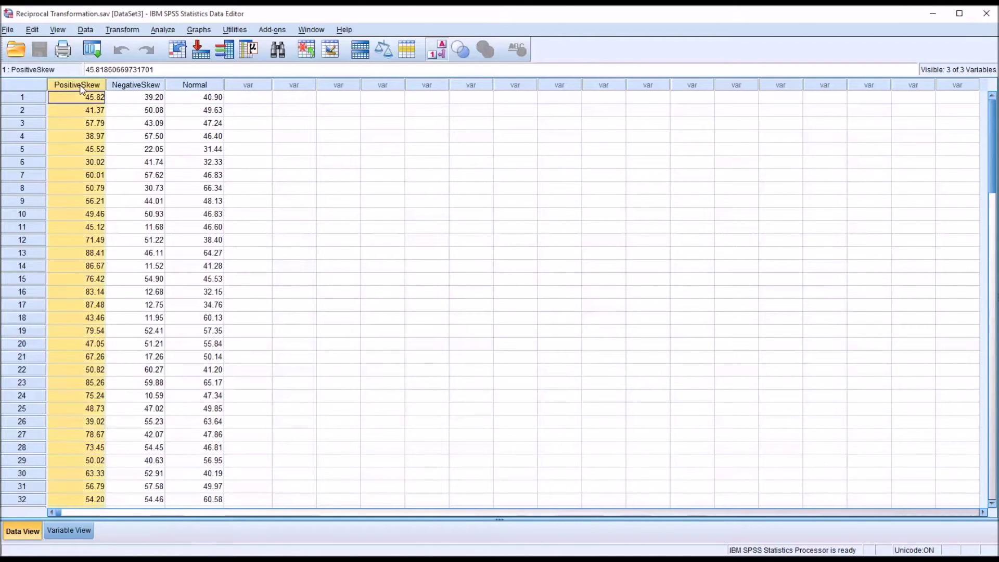
click(128, 86)
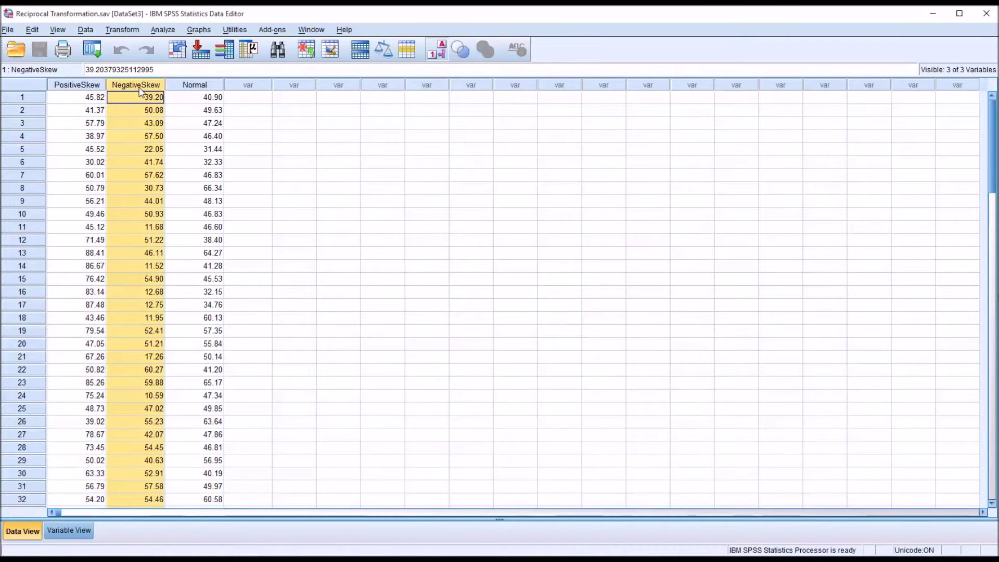
click(190, 86)
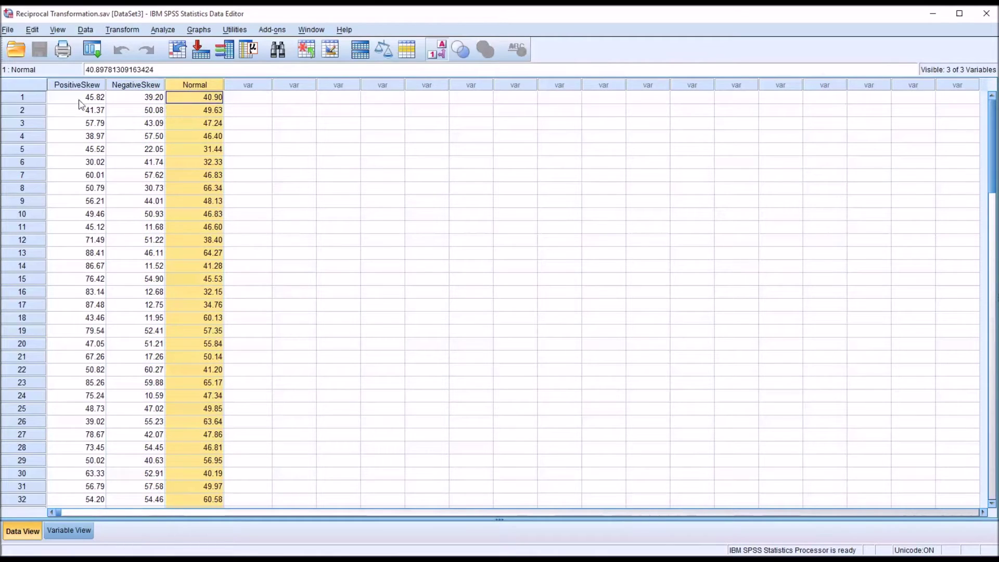
key(Right)
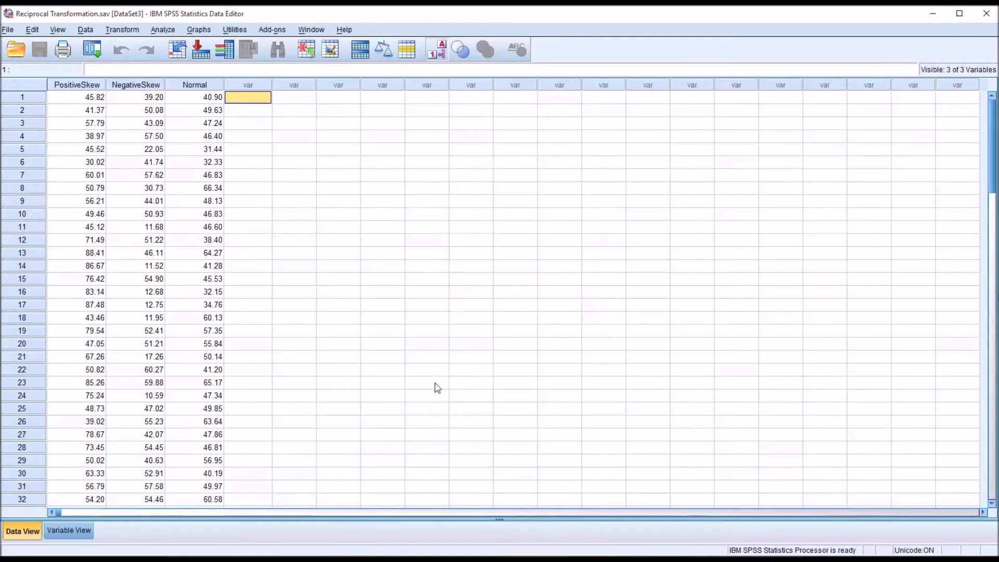
click(82, 86)
click(188, 86)
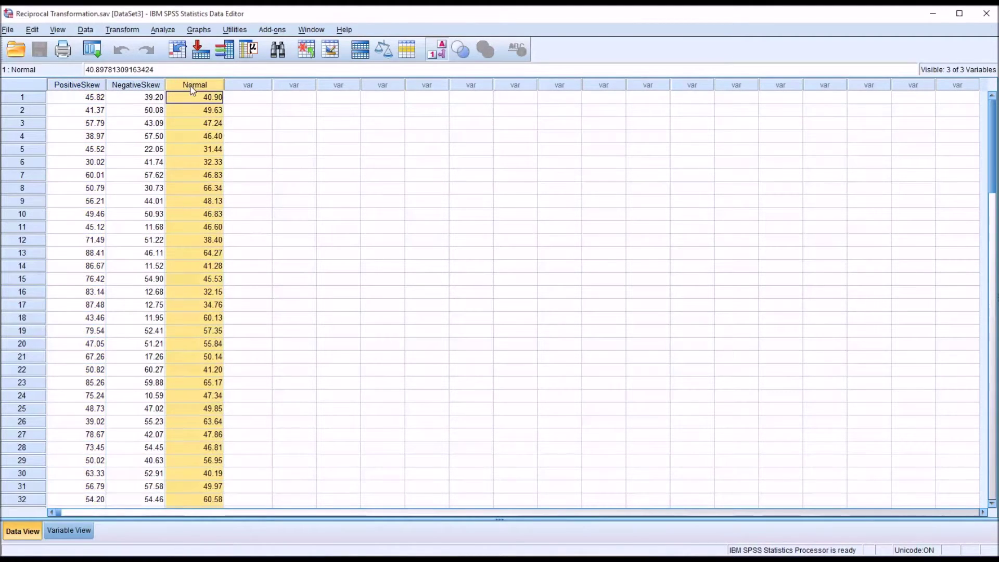
click(232, 100)
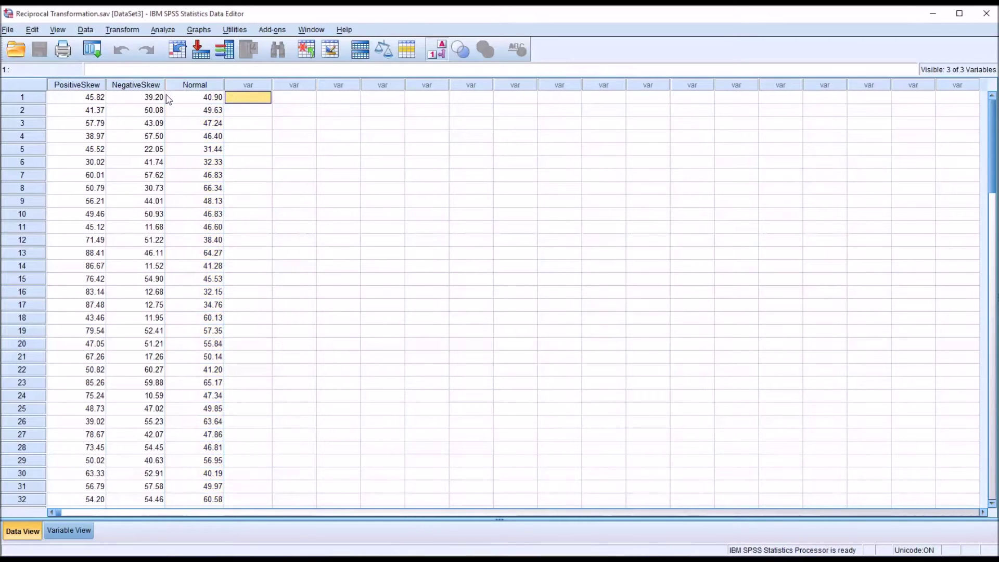
click(163, 33)
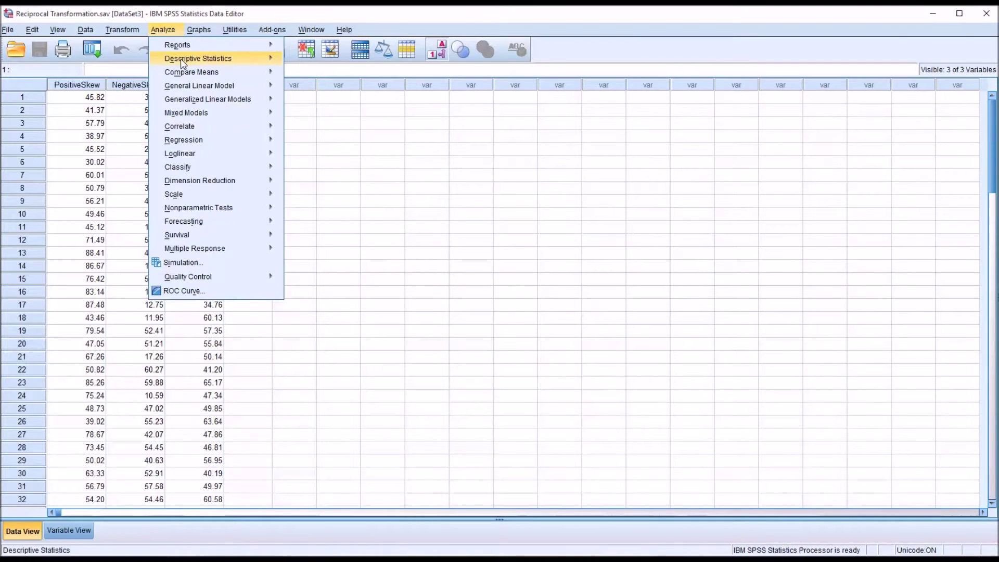
Start an Explore analysis with PositiveSkew and Normal in the Dependent List.
mouse_move(183, 62)
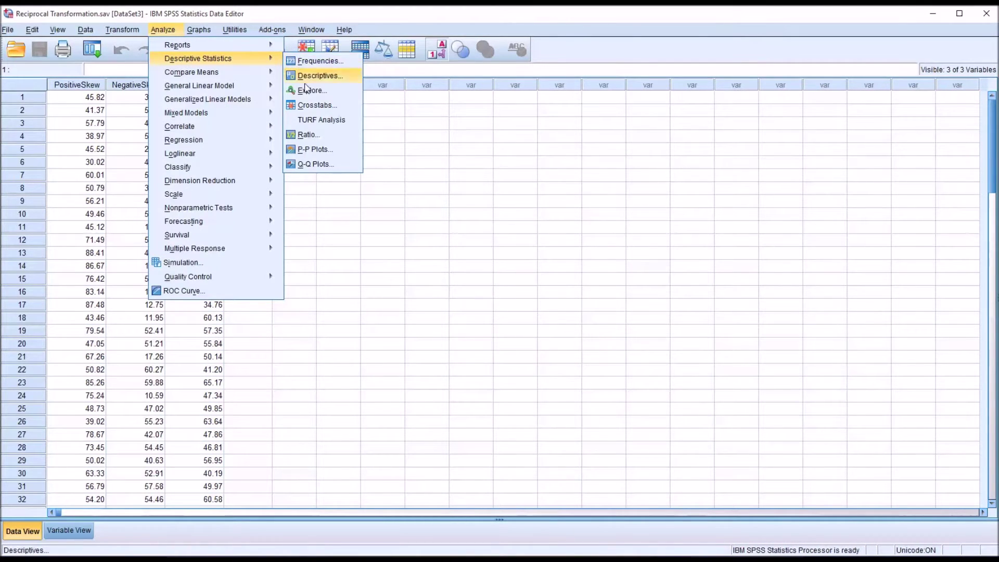
click(306, 95)
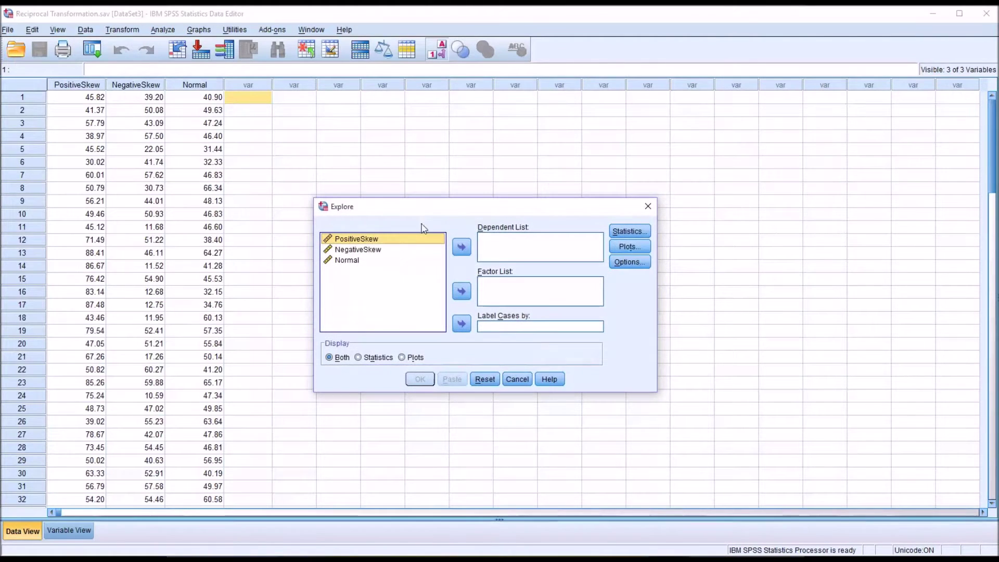
drag(368, 242, 523, 239)
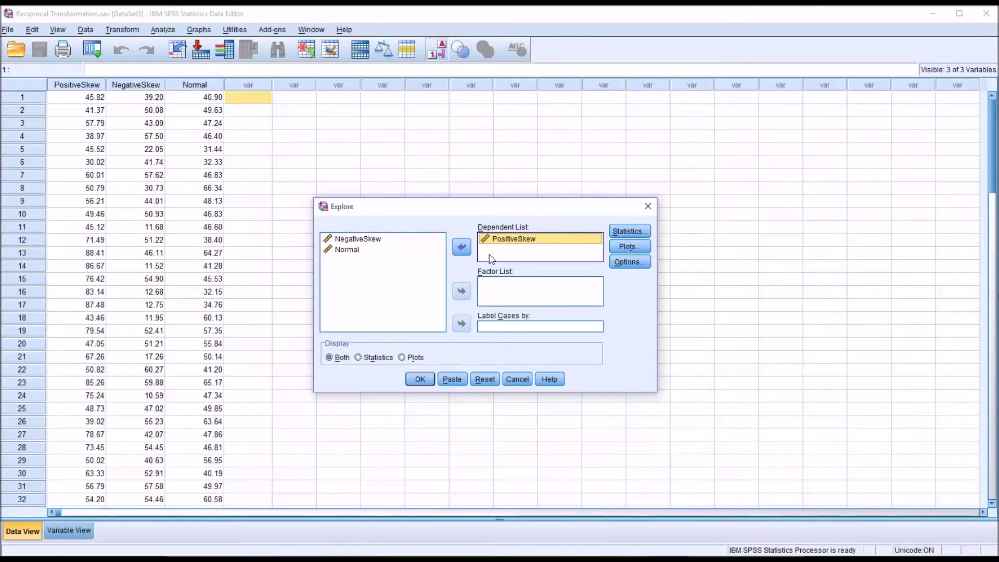
drag(355, 250, 502, 255)
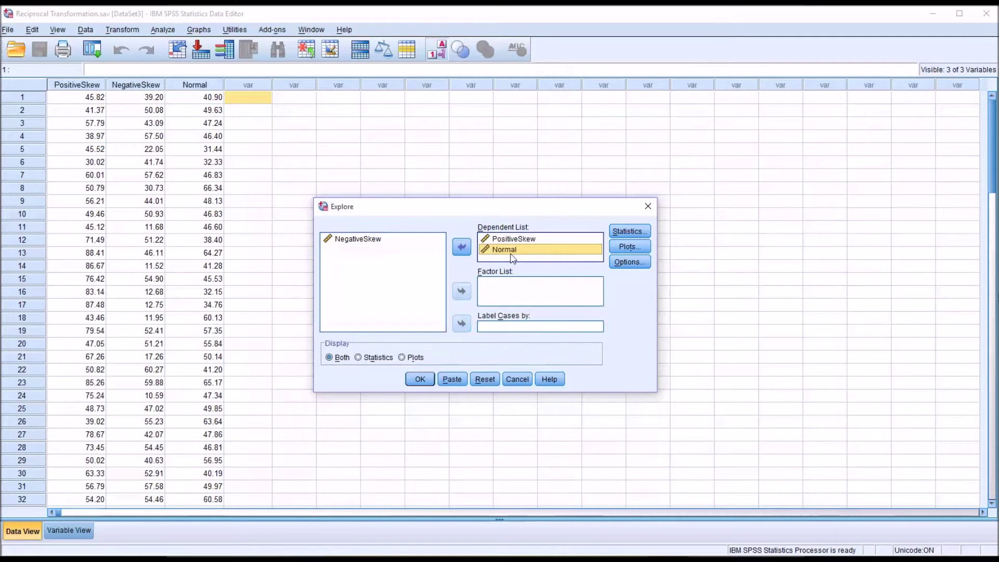
Request histograms and normality plots with tests, without stem-and-leaf, and run Explore.
click(622, 249)
click(539, 237)
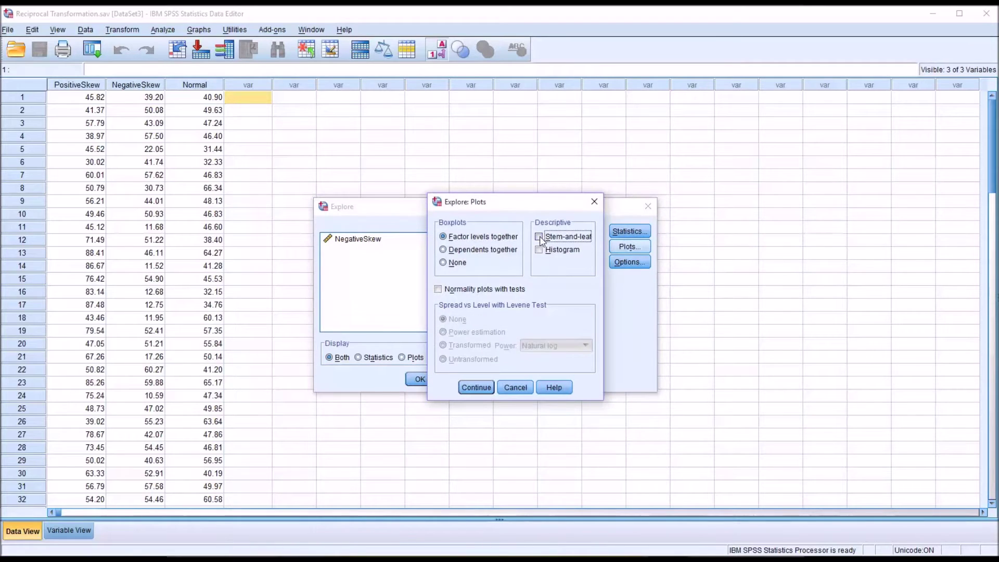
click(539, 251)
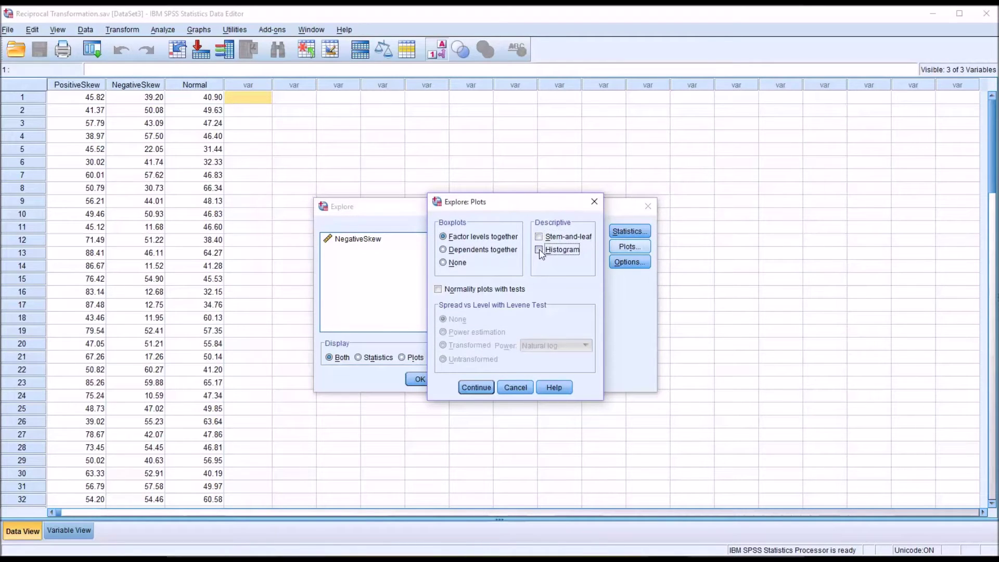
click(439, 290)
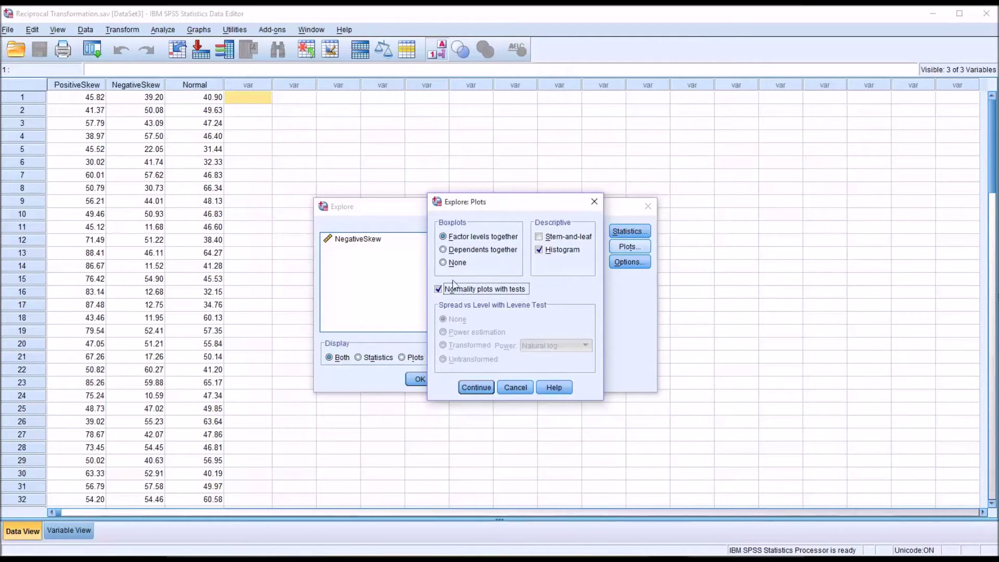
click(477, 388)
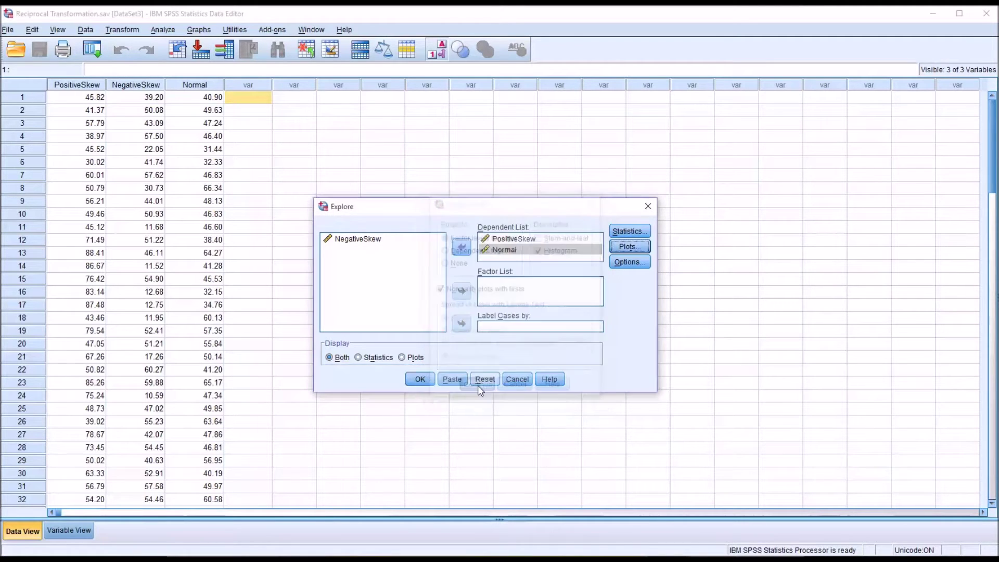
click(419, 379)
drag(518, 65, 521, 38)
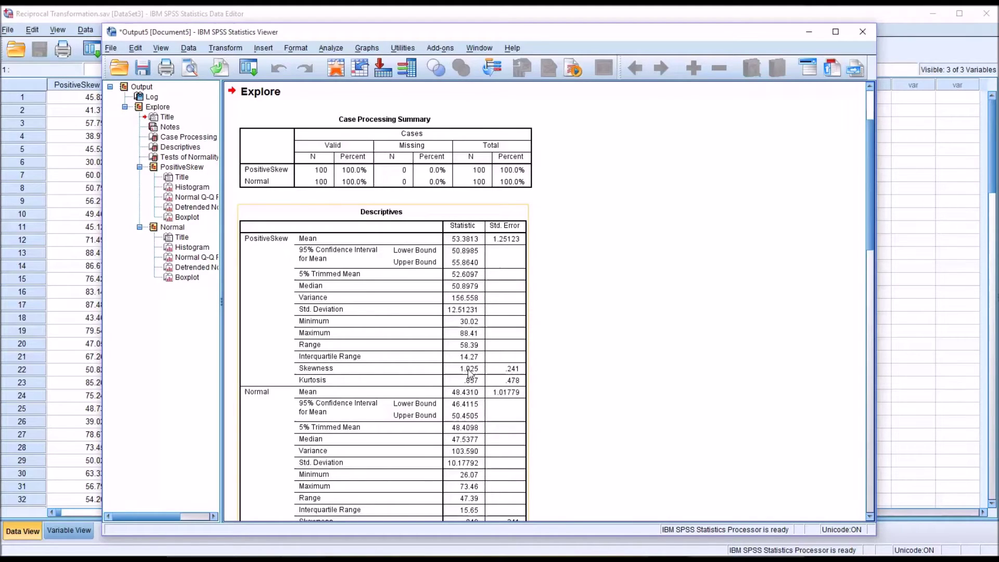
scroll(874, 268, down, 3)
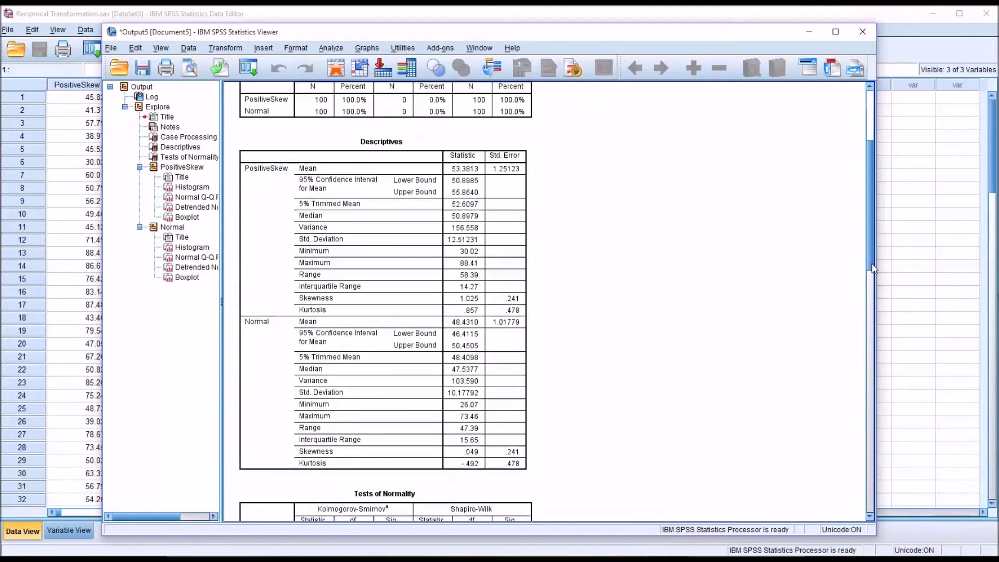
scroll(874, 268, down, 3)
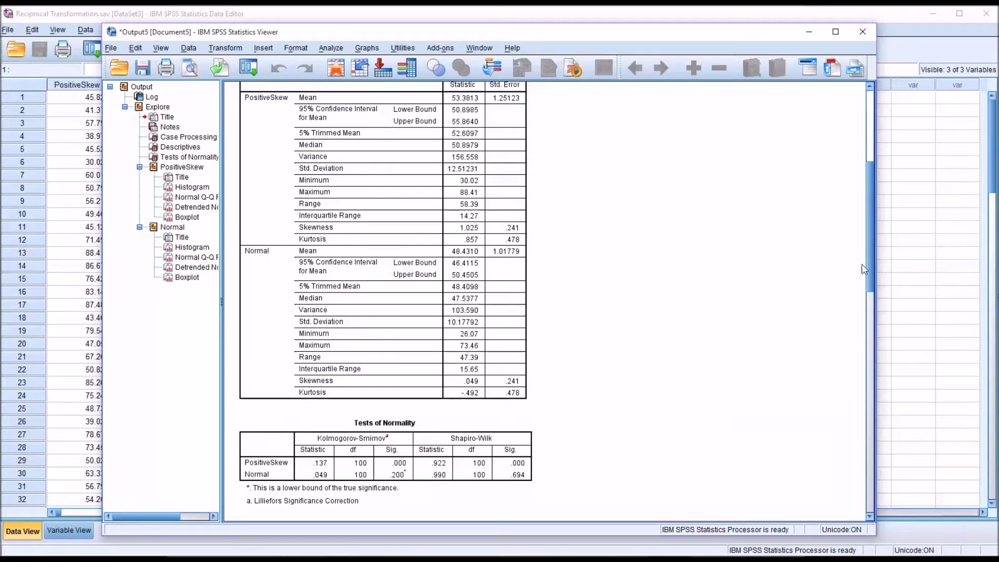
scroll(871, 273, down, 8)
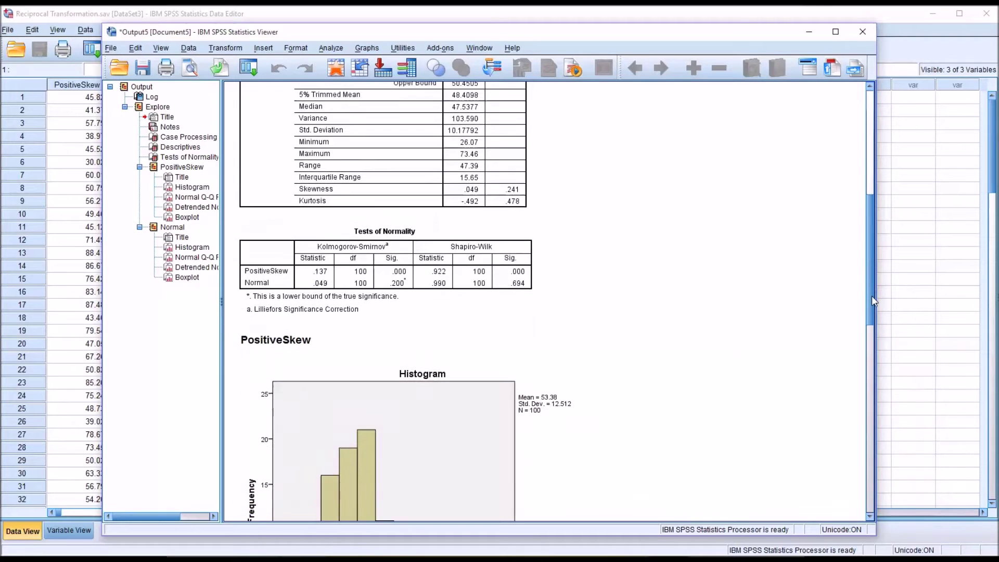
drag(872, 296, 870, 300)
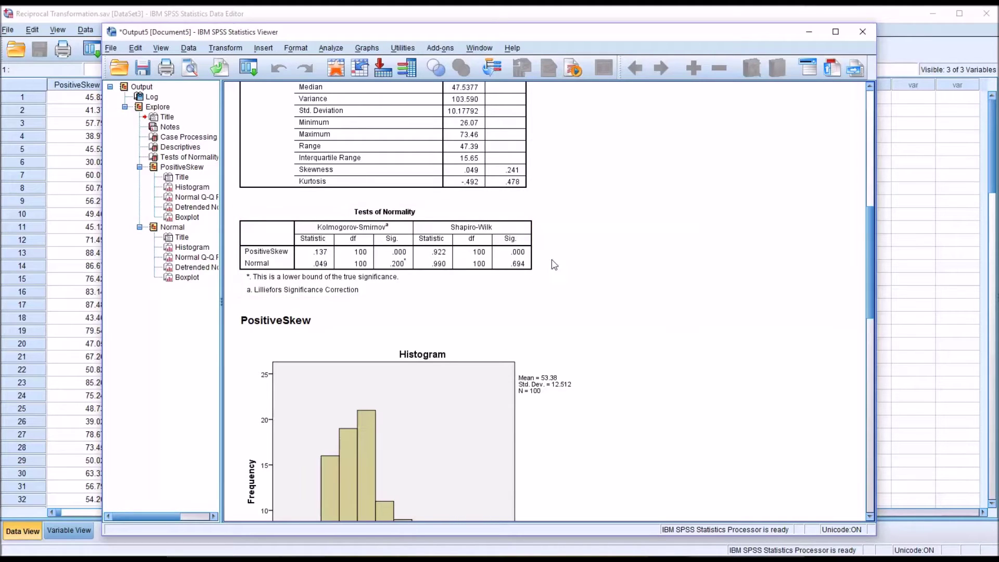
drag(869, 246, 870, 280)
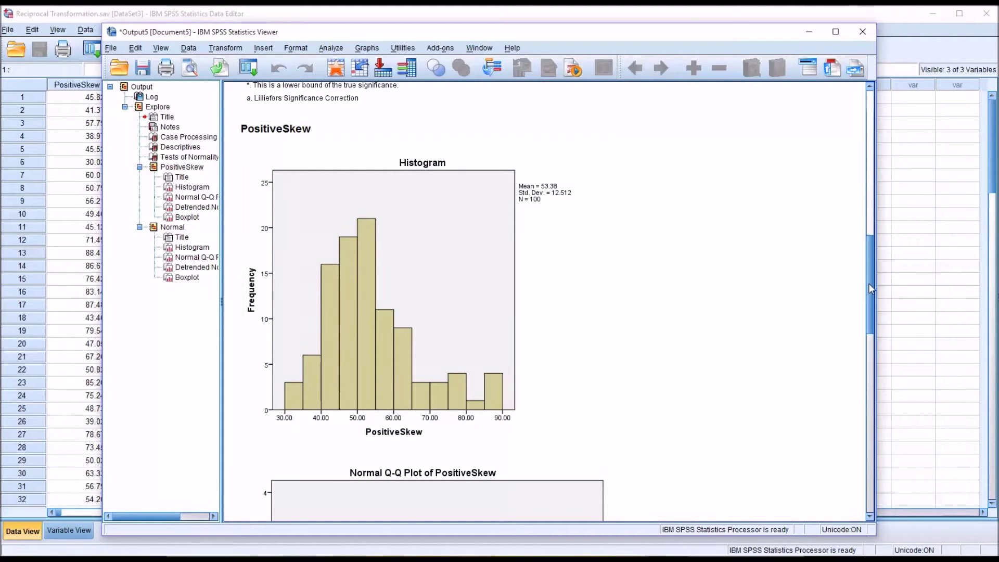
drag(870, 288, 868, 324)
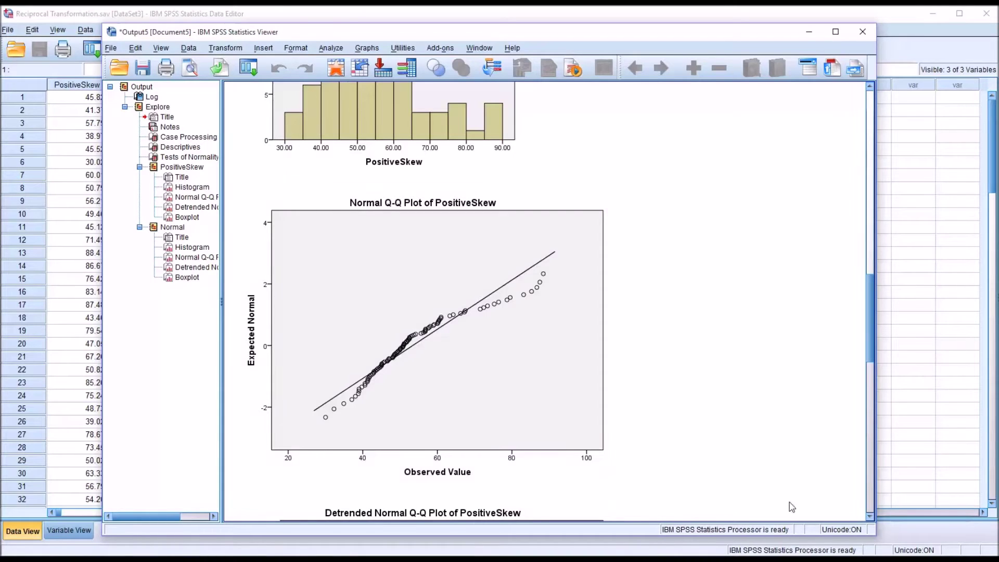
scroll(846, 357, up, 1)
drag(868, 292, 867, 388)
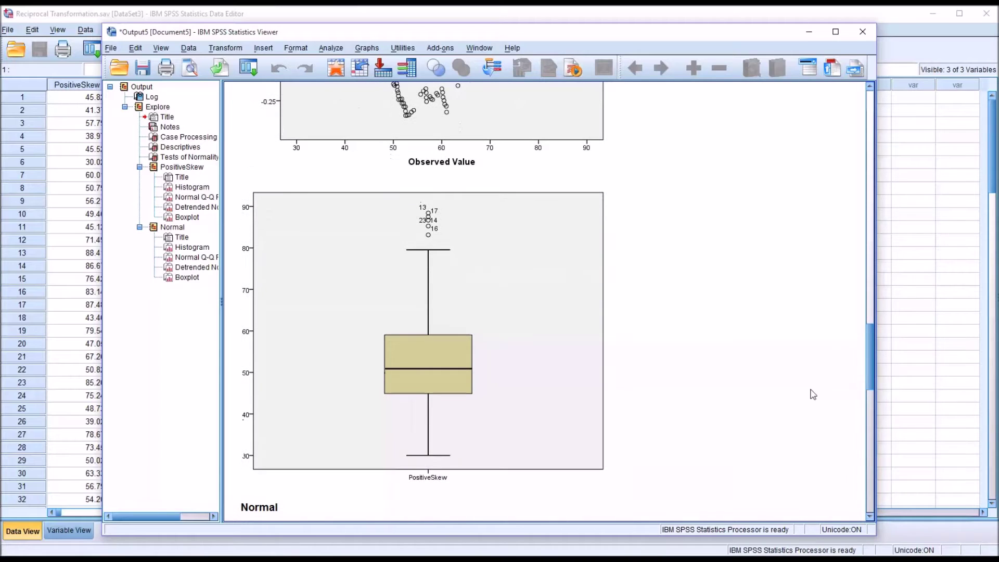
click(564, 351)
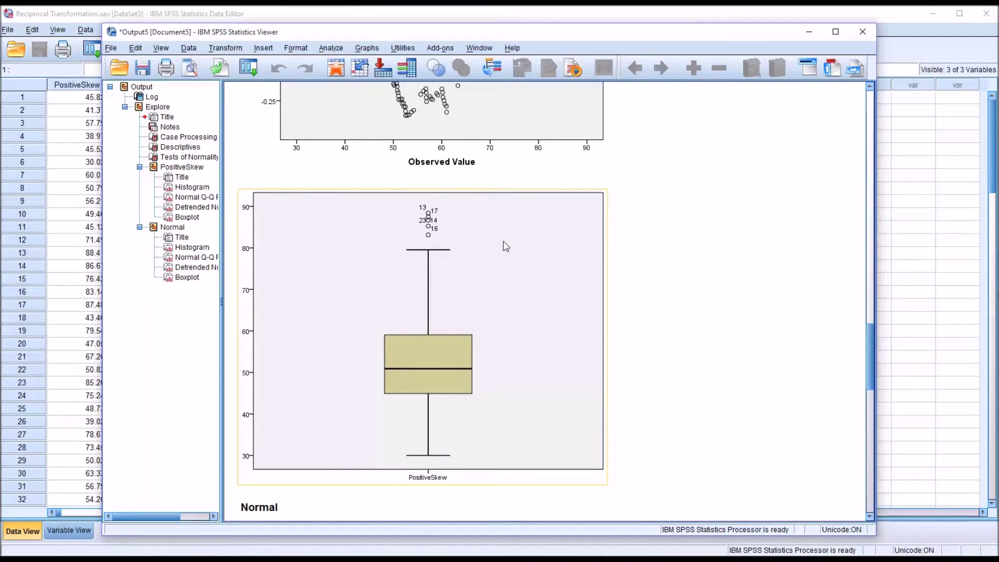
click(651, 277)
drag(872, 359, 866, 414)
click(462, 391)
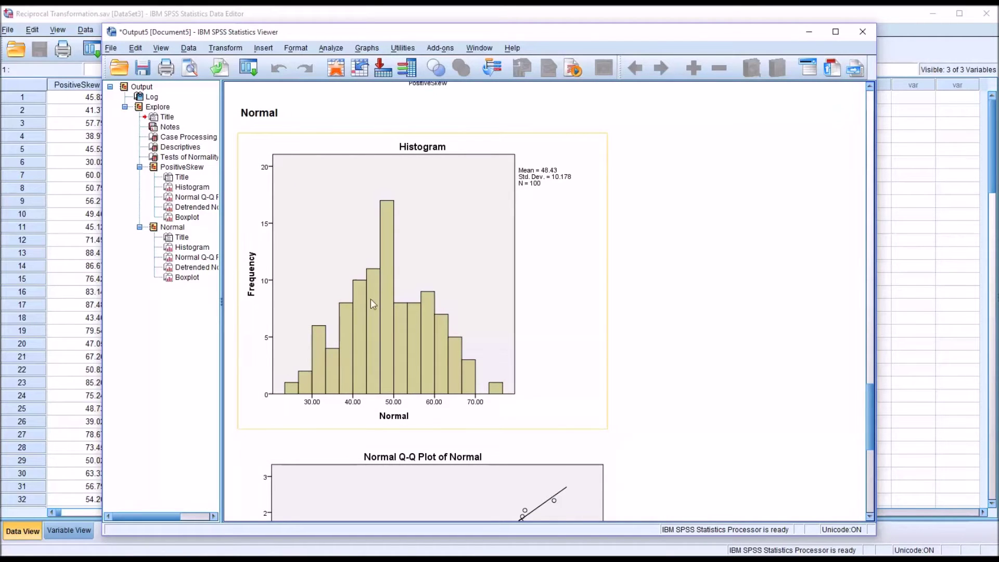
click(766, 399)
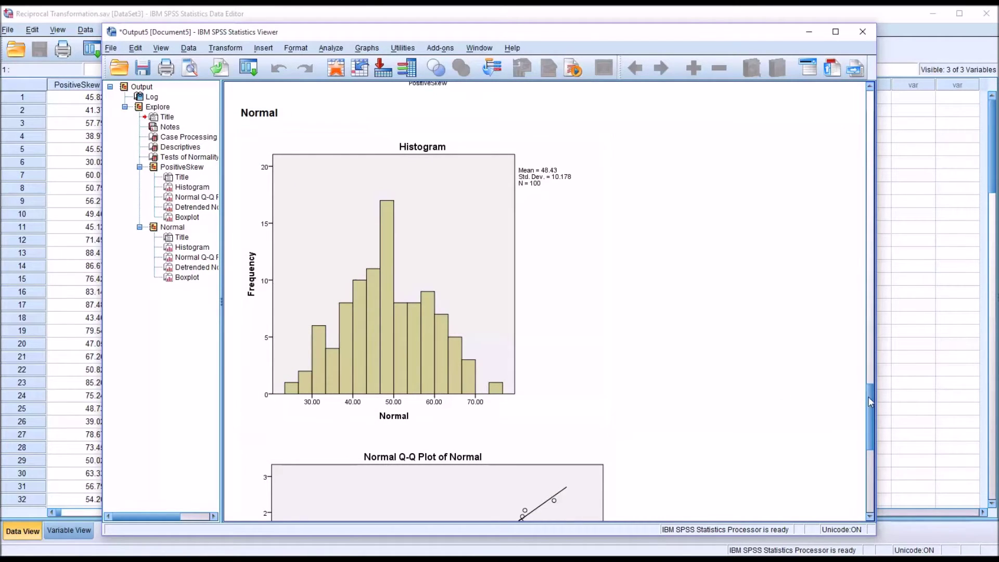
mouse_move(871, 399)
mouse_down()
mouse_move(863, 439)
mouse_move(862, 413)
mouse_up()
click(496, 403)
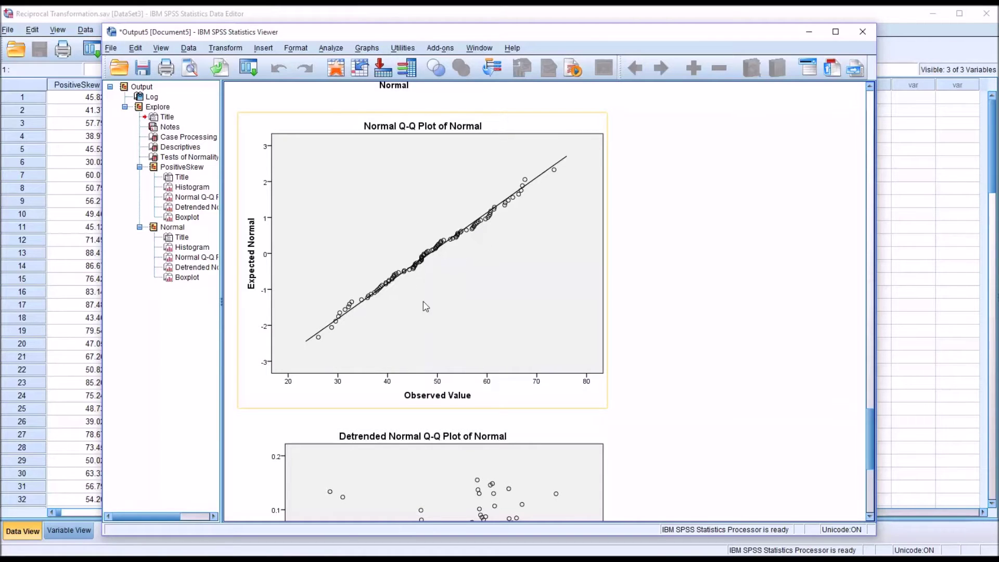
click(690, 395)
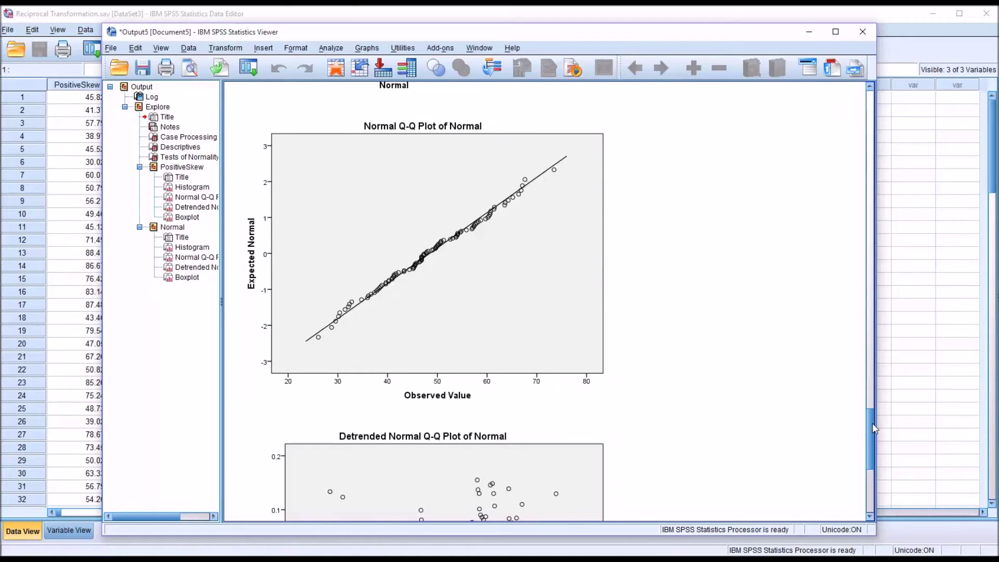
drag(872, 423, 867, 456)
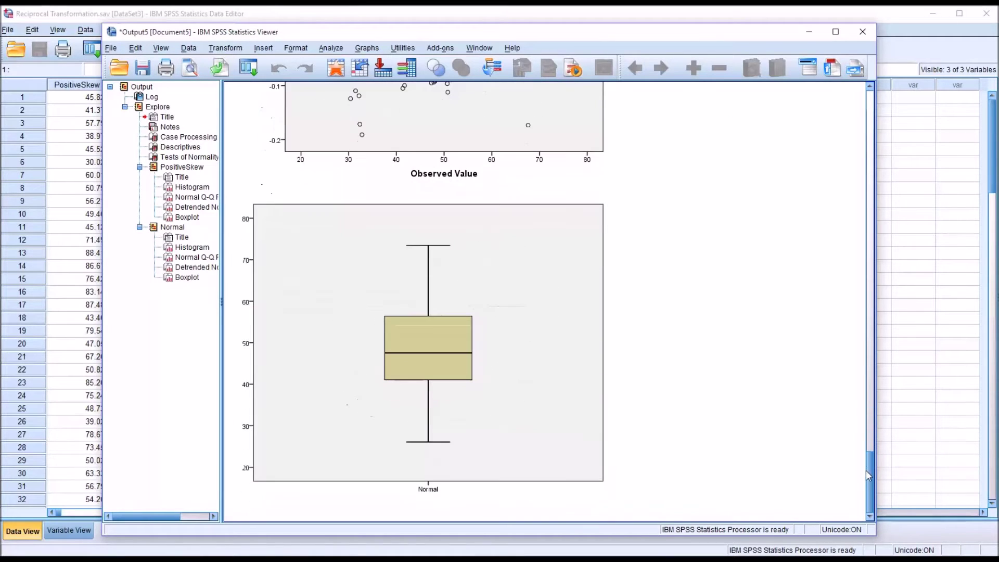
click(541, 411)
click(614, 412)
click(480, 14)
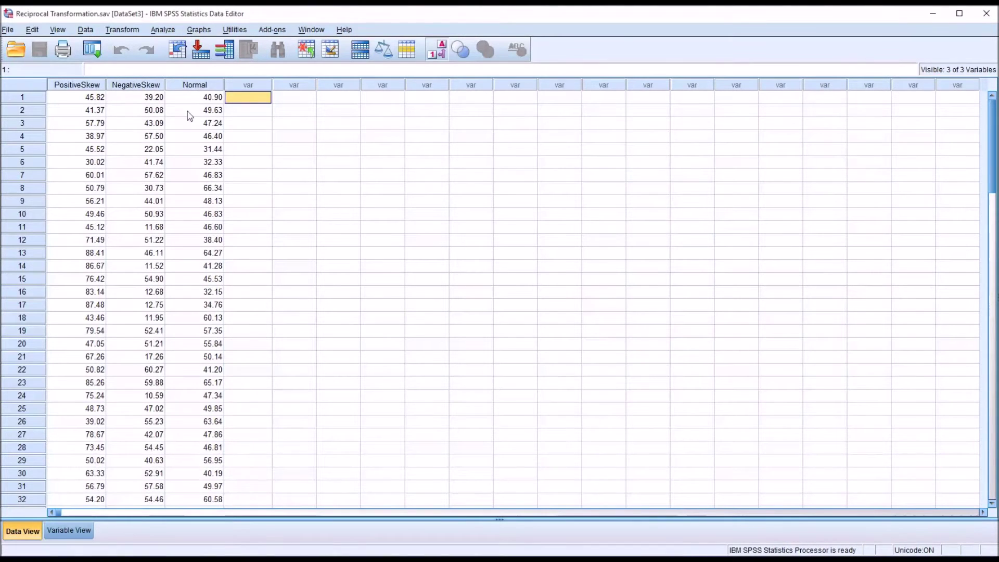
click(73, 85)
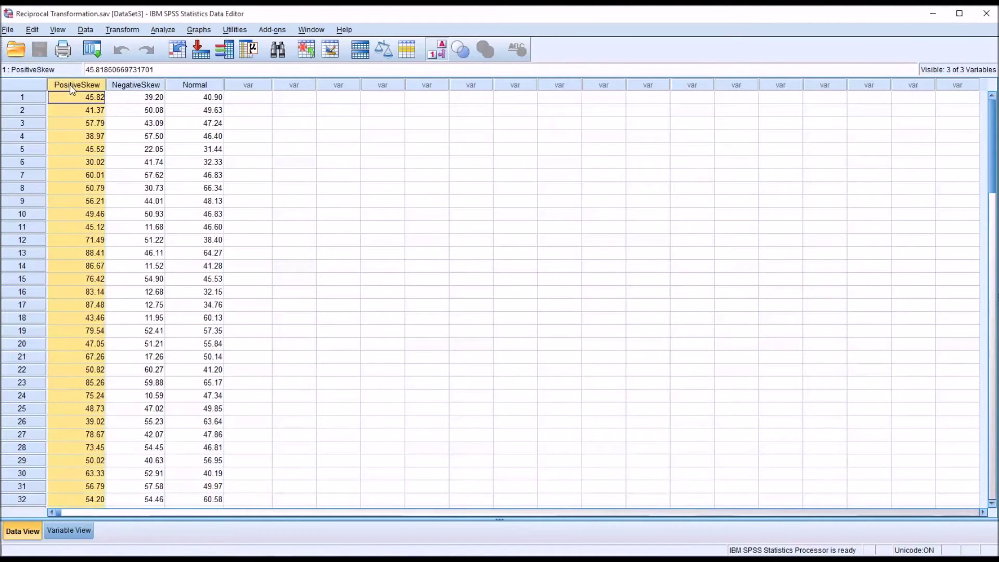
click(237, 100)
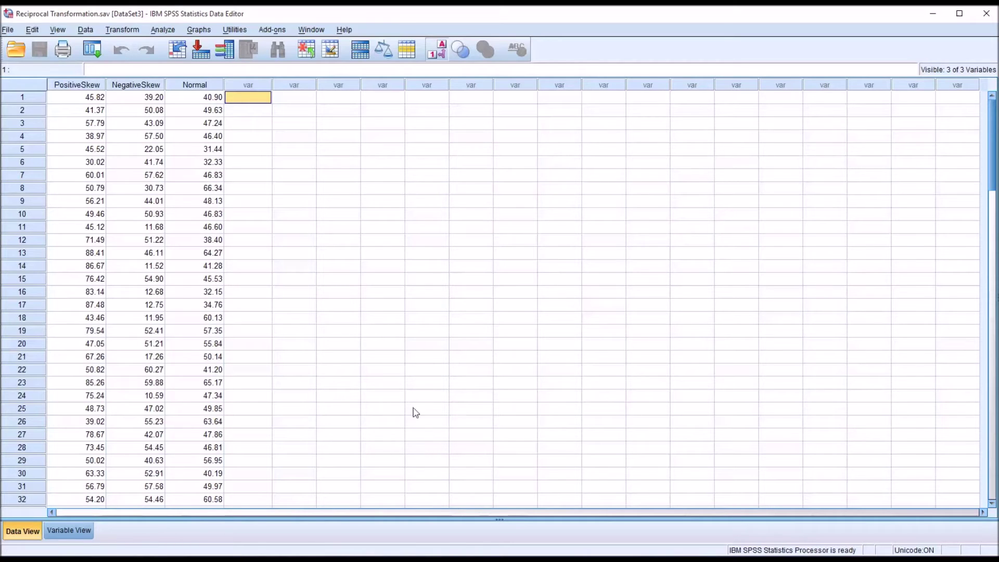
click(76, 86)
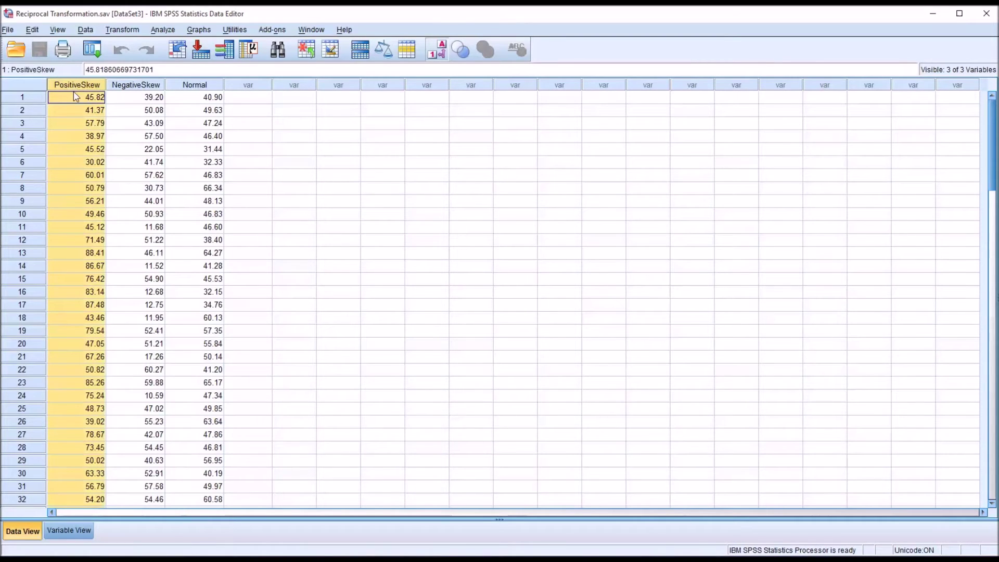
click(79, 100)
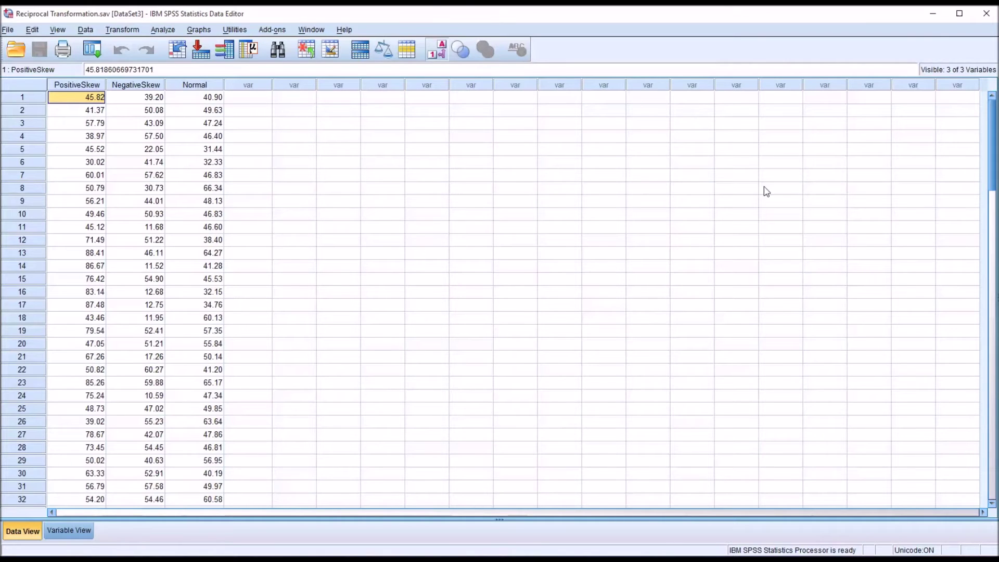
mouse_move(994, 148)
mouse_down()
mouse_move(992, 235)
mouse_move(966, 364)
mouse_move(966, 134)
mouse_up()
Compute a new target variable 'Inverse' with the numeric expression 1/PositiveSkew.
click(128, 30)
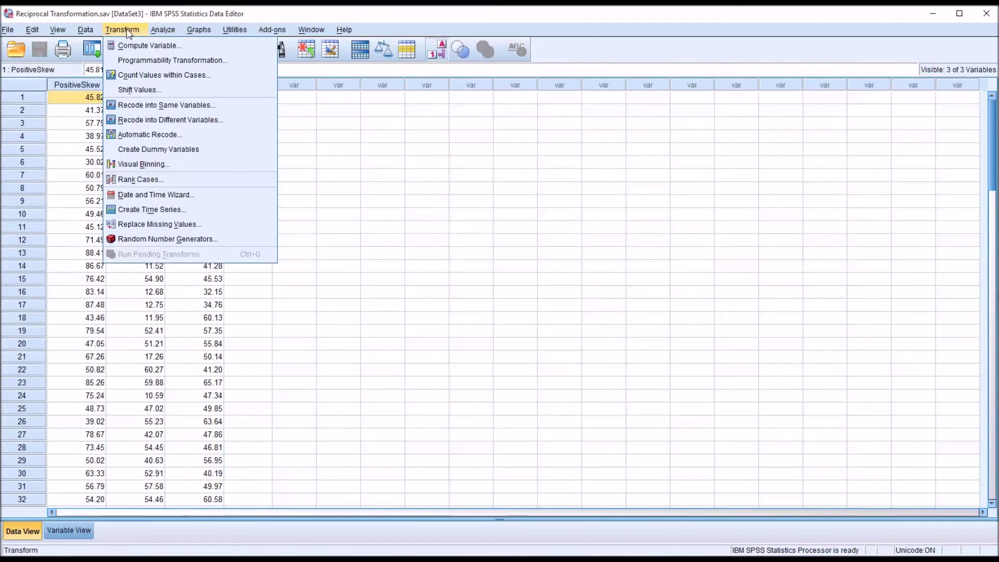
click(135, 47)
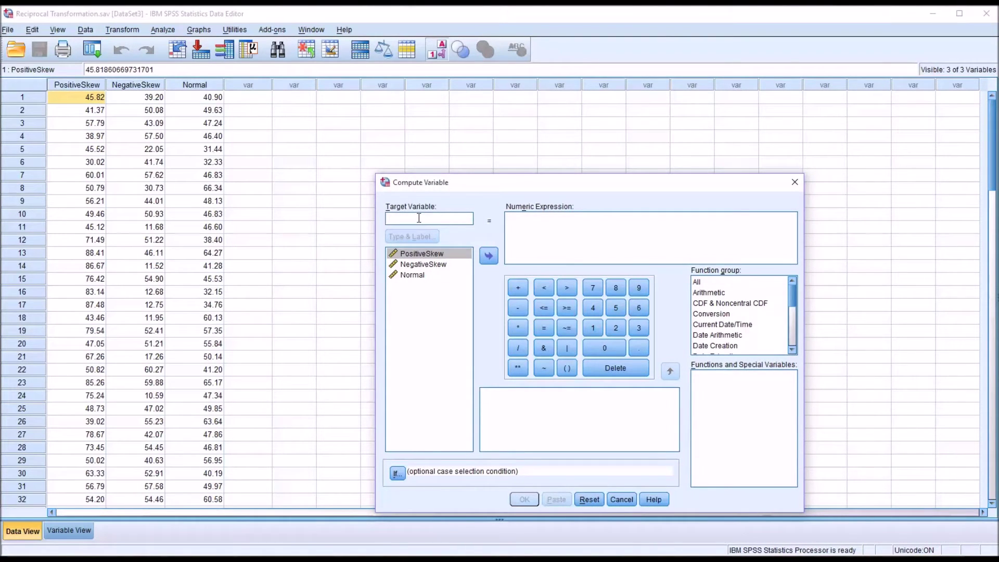
text(Inverse)
click(519, 232)
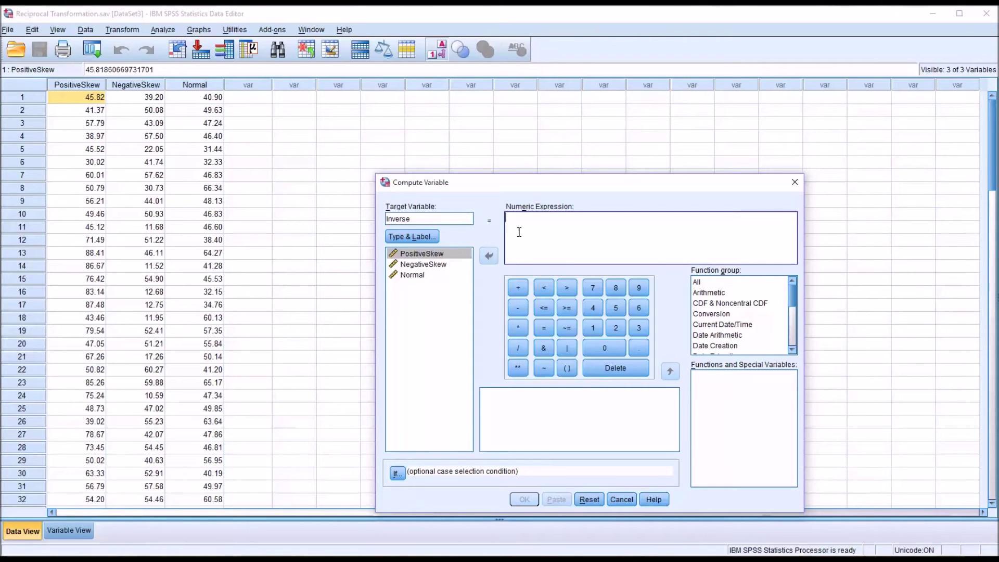
text(1/)
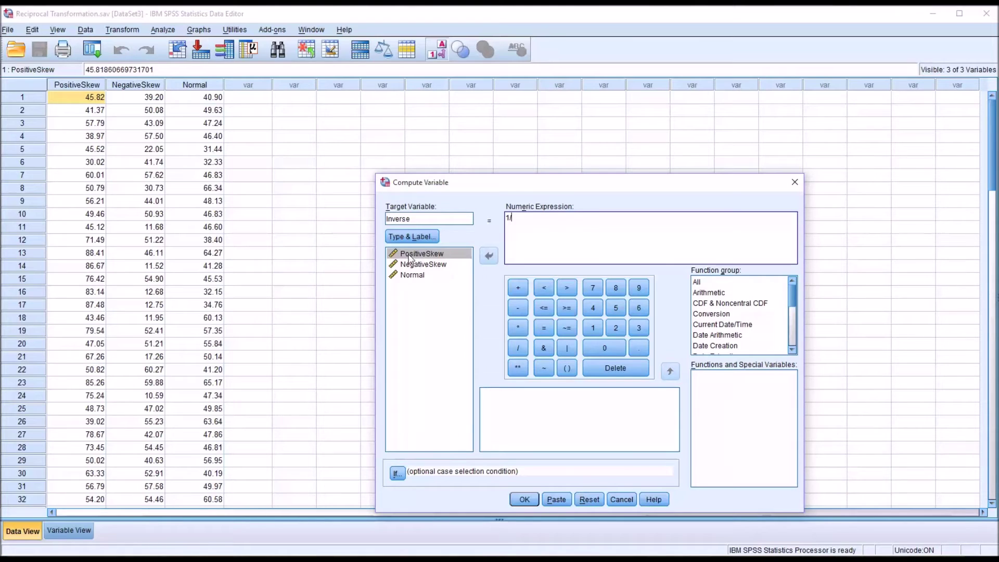
drag(409, 258, 519, 223)
click(524, 500)
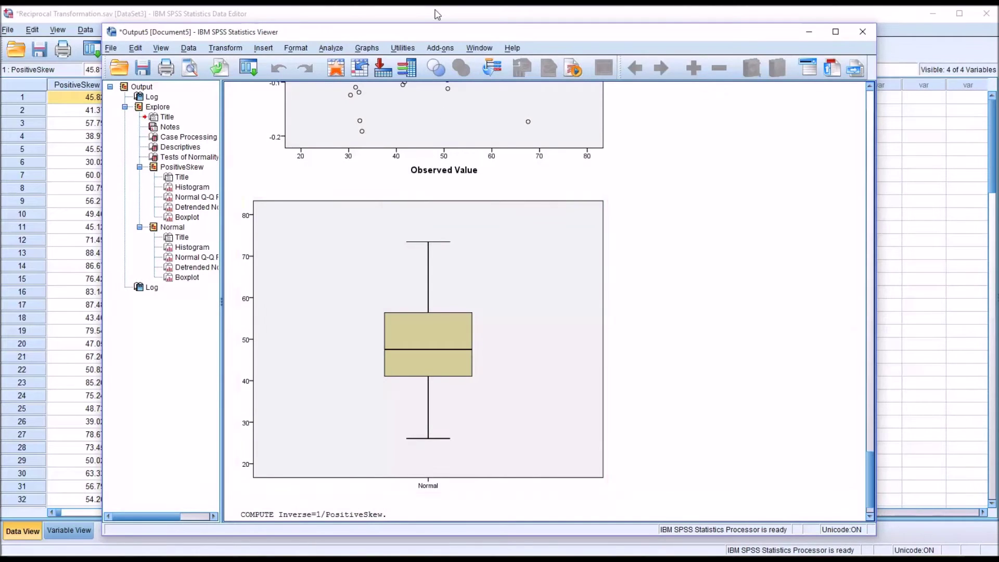
click(436, 8)
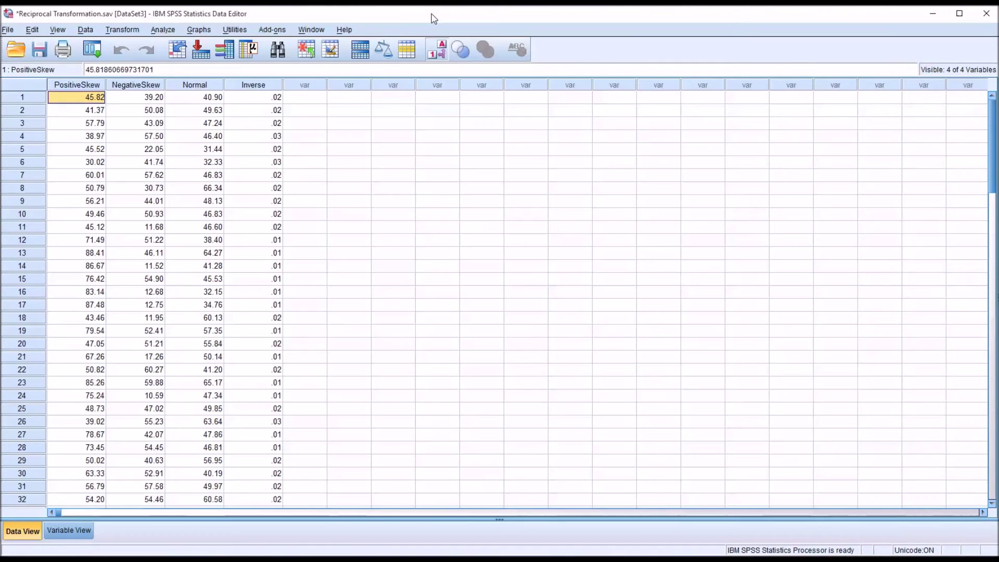
Compare the Inverse column with PositiveSkew, then open Analyze > Descriptive Statistics.
click(243, 86)
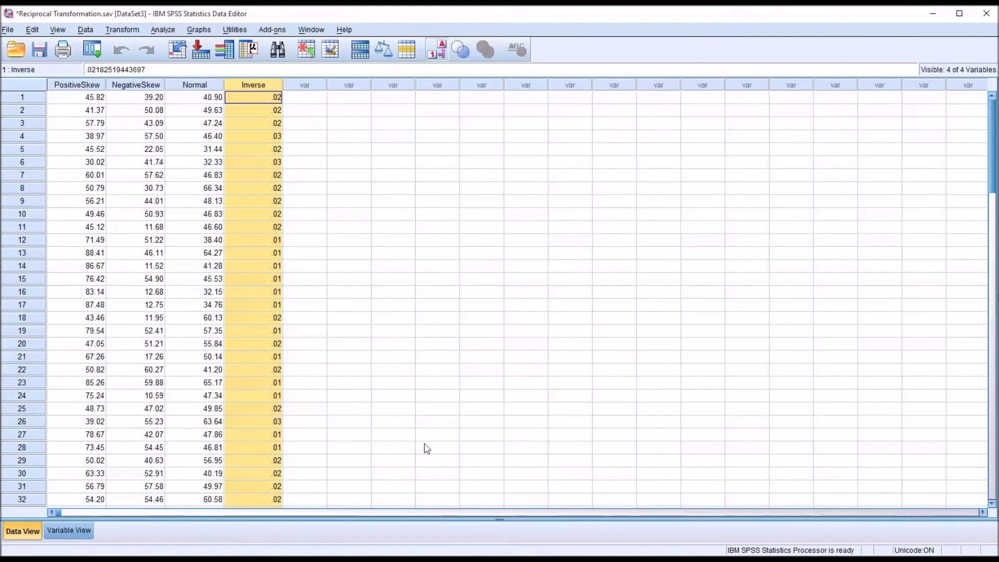
click(72, 88)
click(248, 85)
click(299, 99)
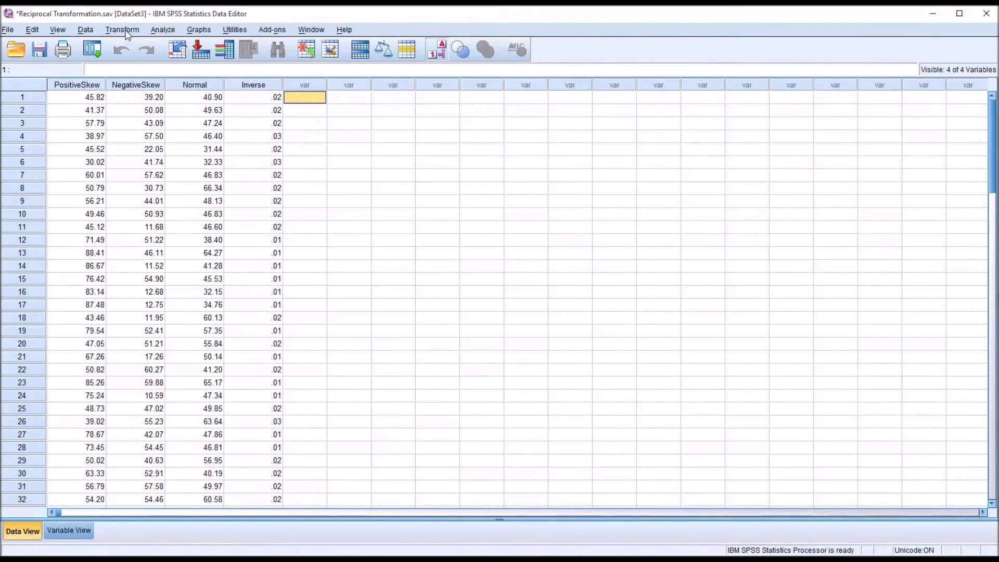
click(172, 31)
mouse_move(195, 61)
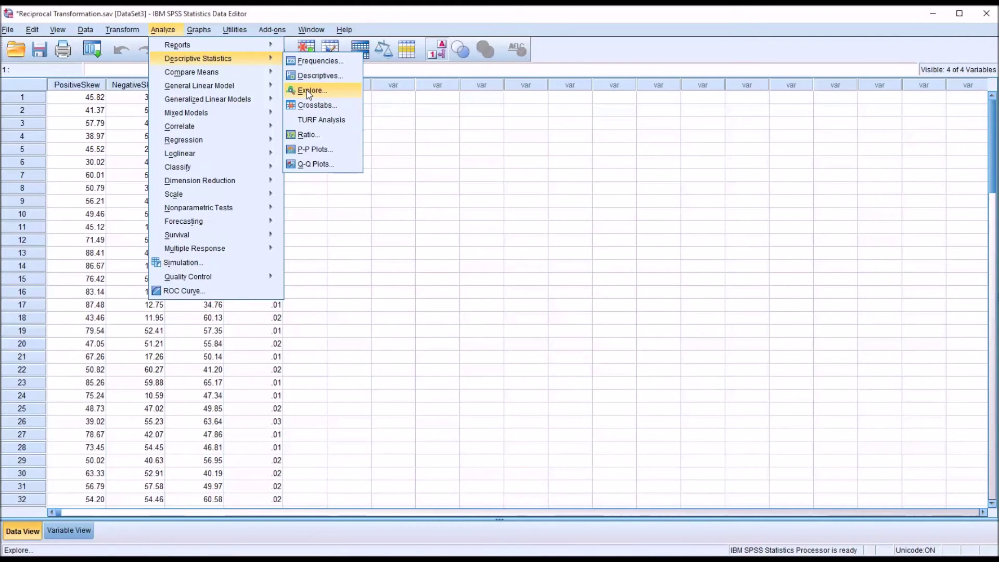
Reset Explore and put Inverse and PositiveSkew in the Dependent List.
click(310, 91)
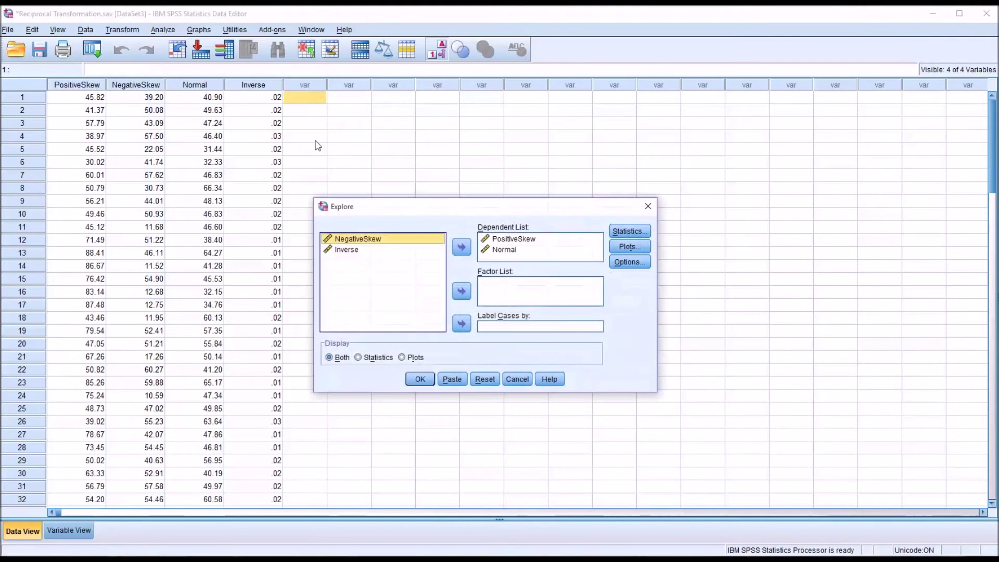
click(487, 382)
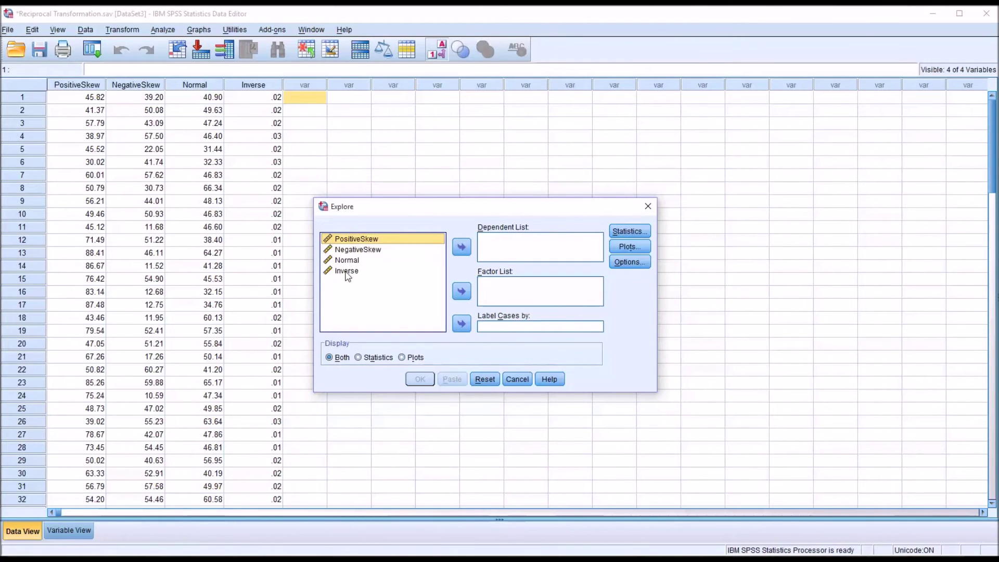
drag(349, 273, 498, 247)
drag(359, 240, 491, 255)
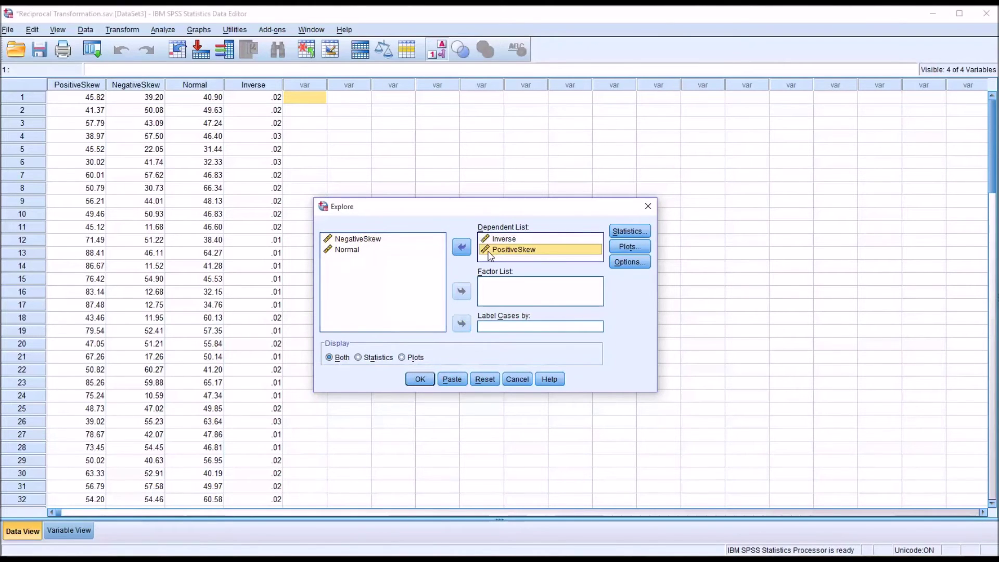
Choose histograms and normality plots with tests, no stem-and-leaf, and run Explore.
click(629, 246)
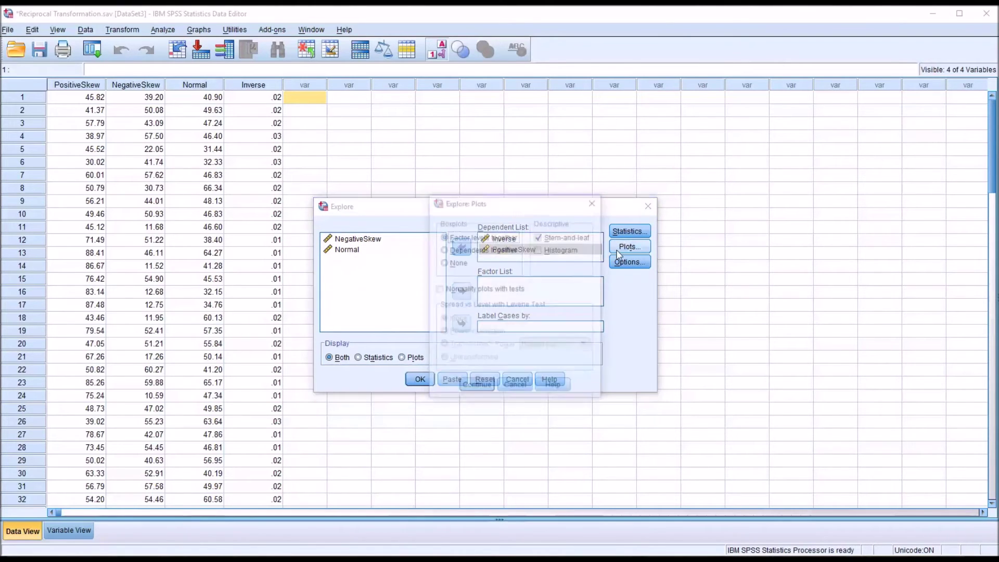
click(539, 237)
click(539, 250)
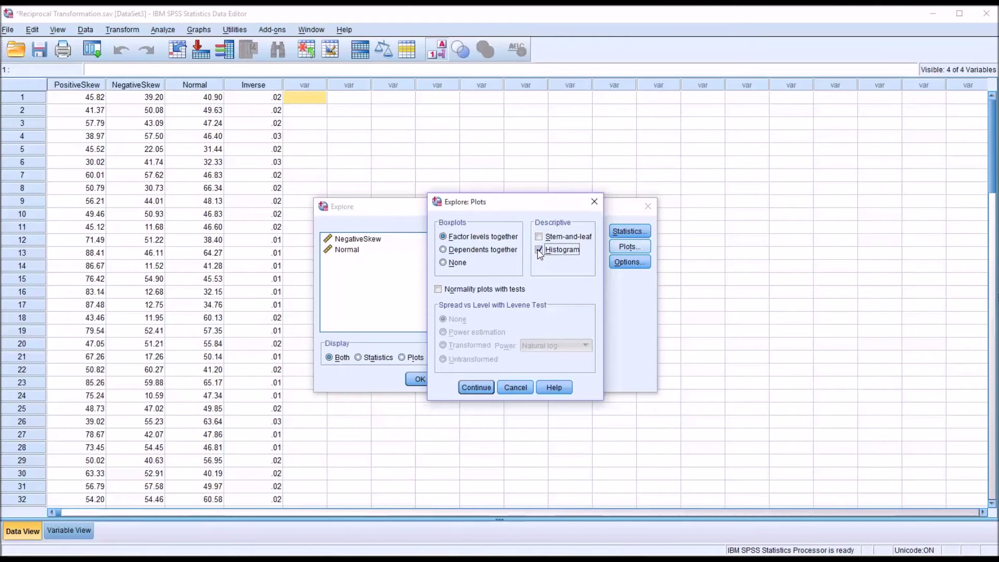
click(440, 290)
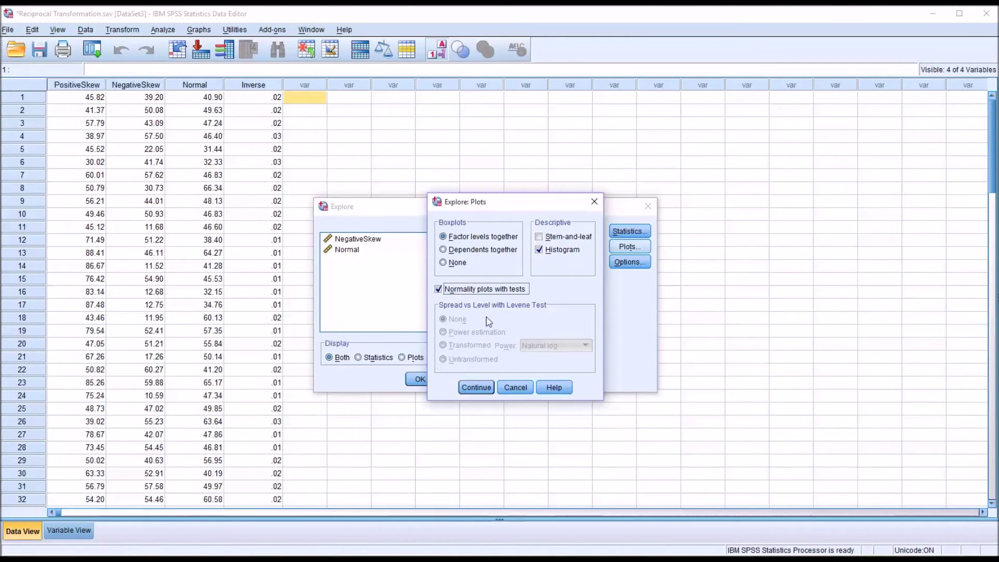
click(476, 387)
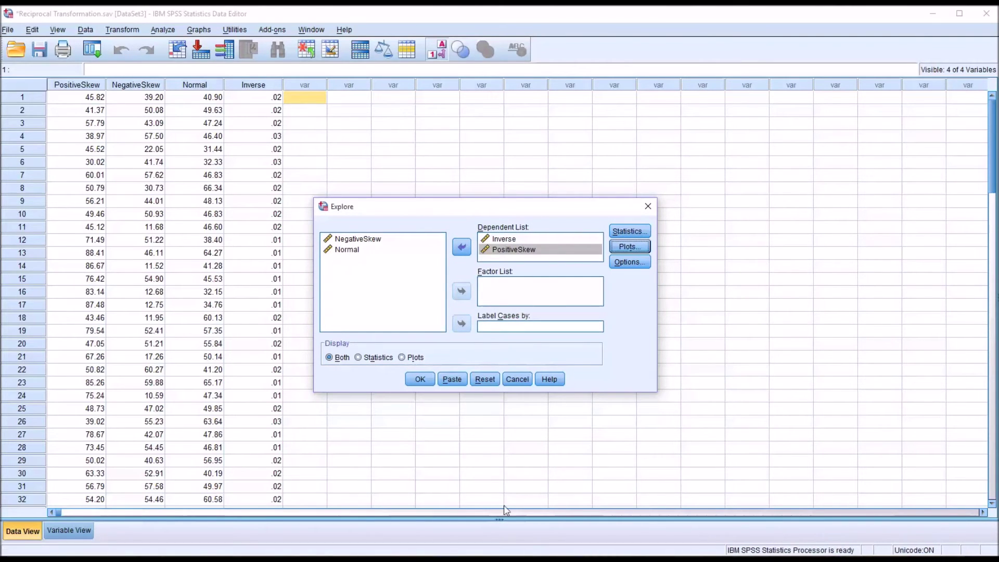
click(420, 379)
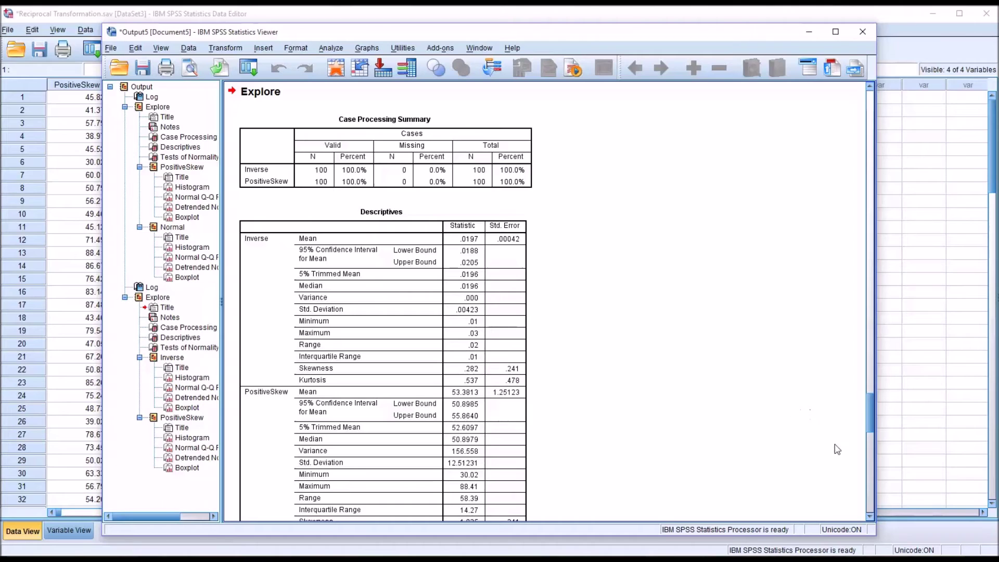
click(513, 361)
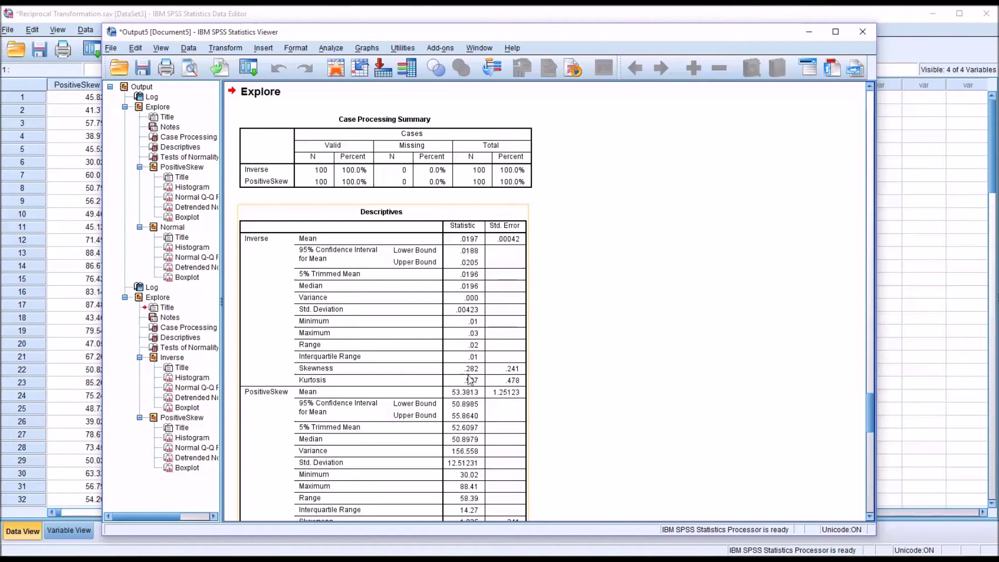
drag(872, 398, 869, 408)
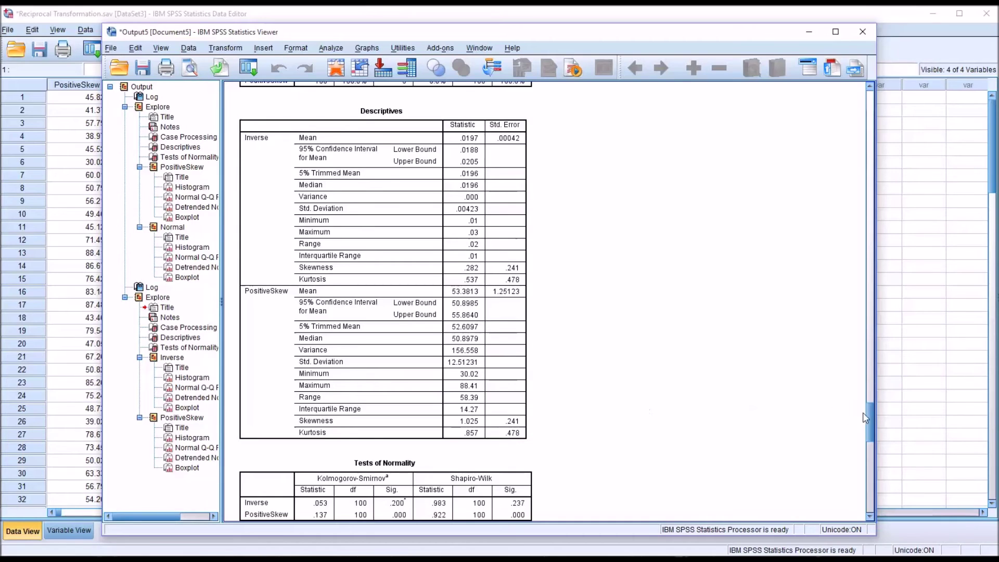
scroll(867, 422, down, 5)
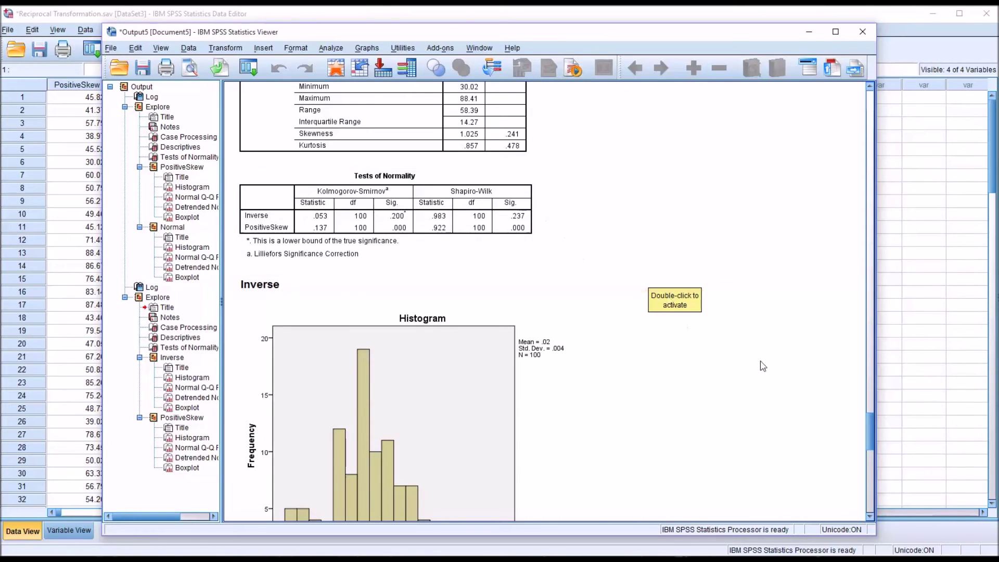
mouse_move(870, 418)
mouse_down()
mouse_move(873, 429)
mouse_move(870, 419)
mouse_up()
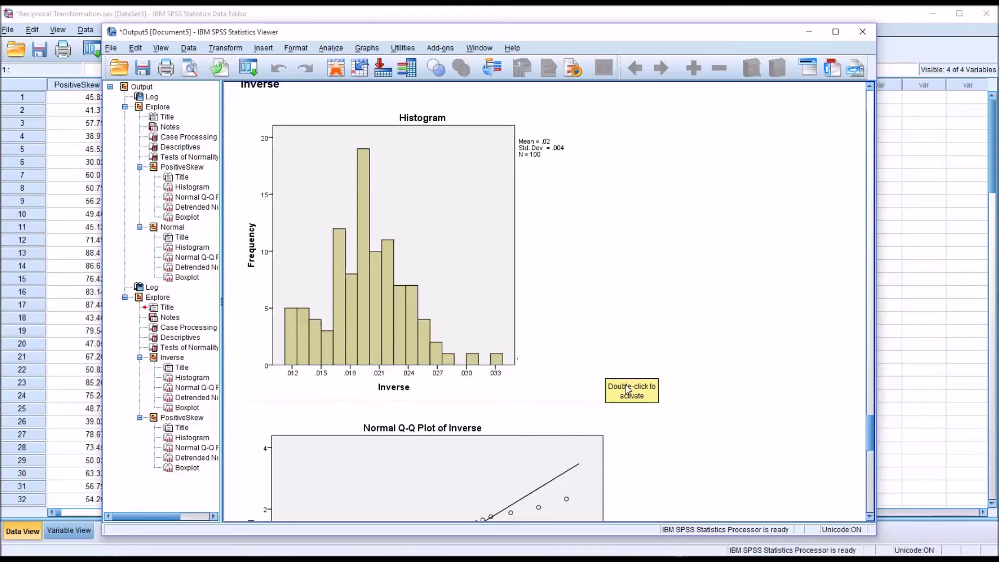
drag(871, 425, 870, 442)
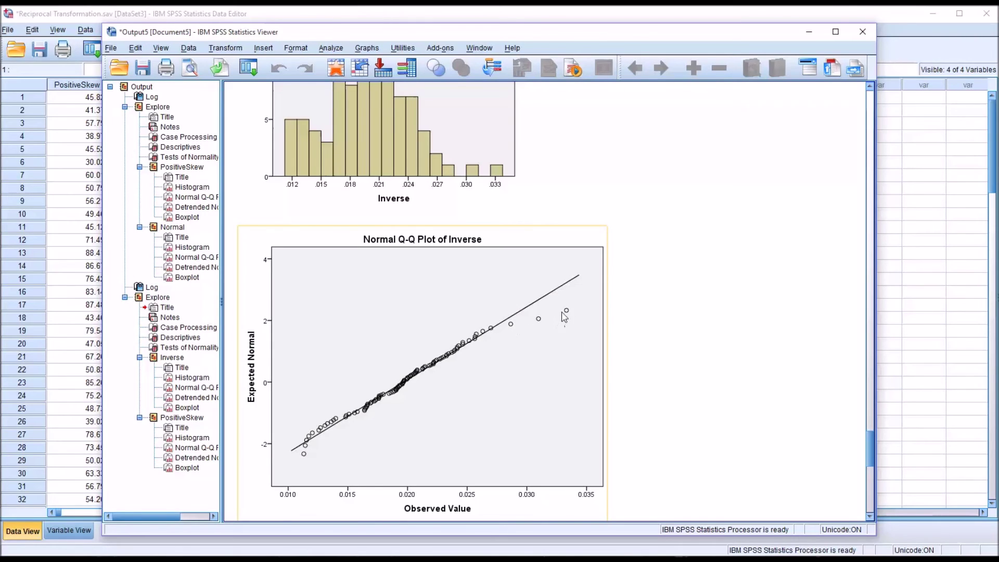
click(738, 437)
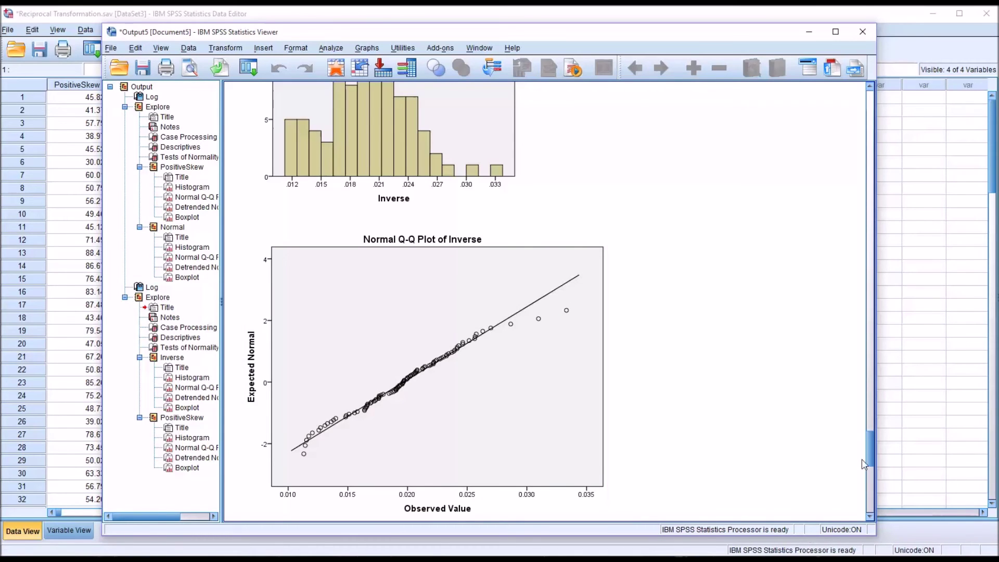
drag(870, 451, 873, 470)
click(603, 382)
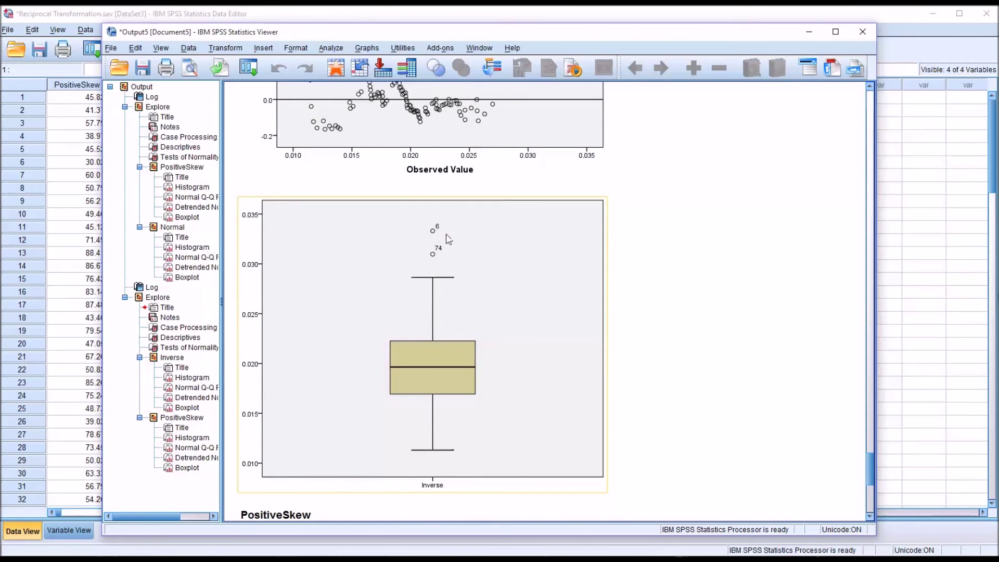
click(653, 304)
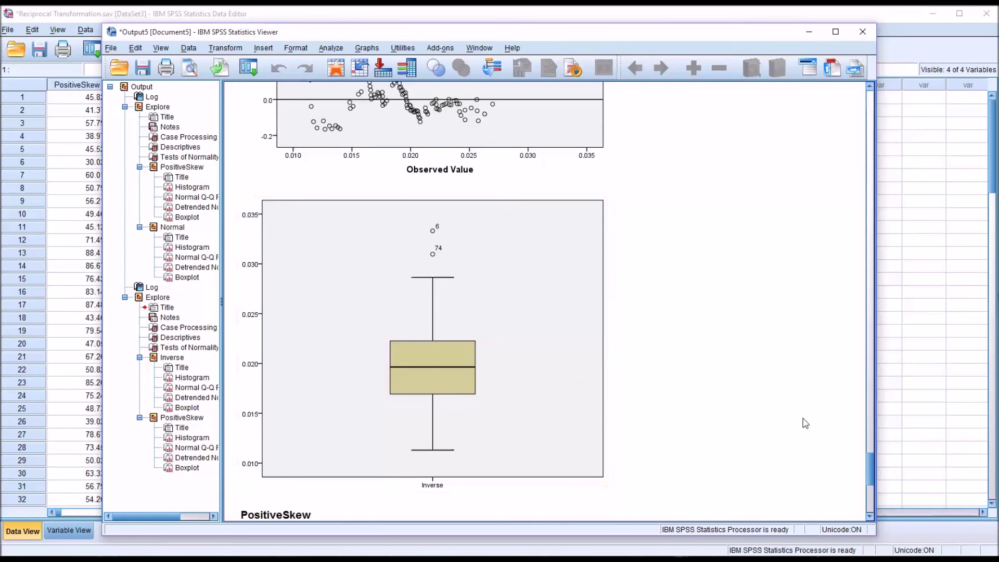
drag(871, 464, 867, 491)
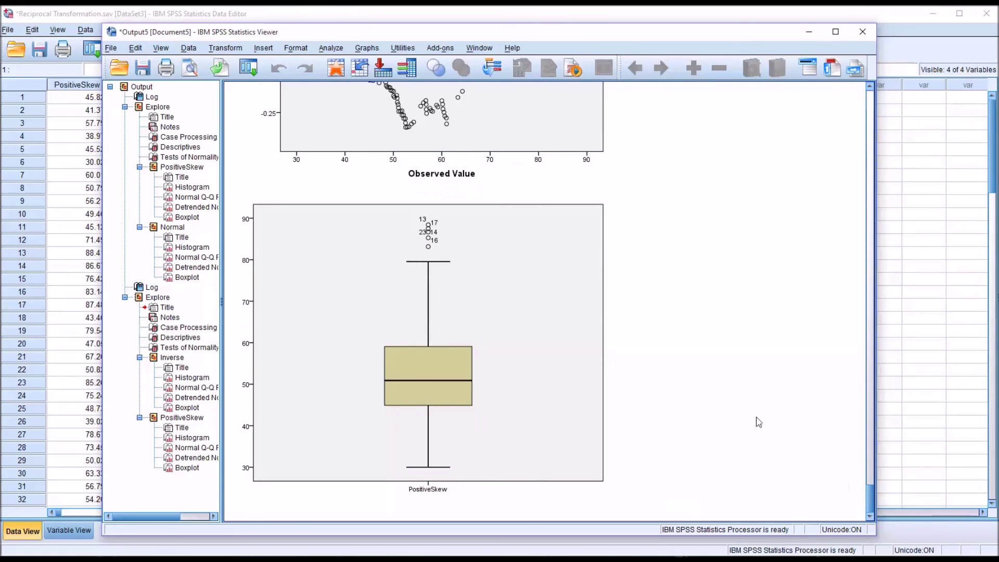